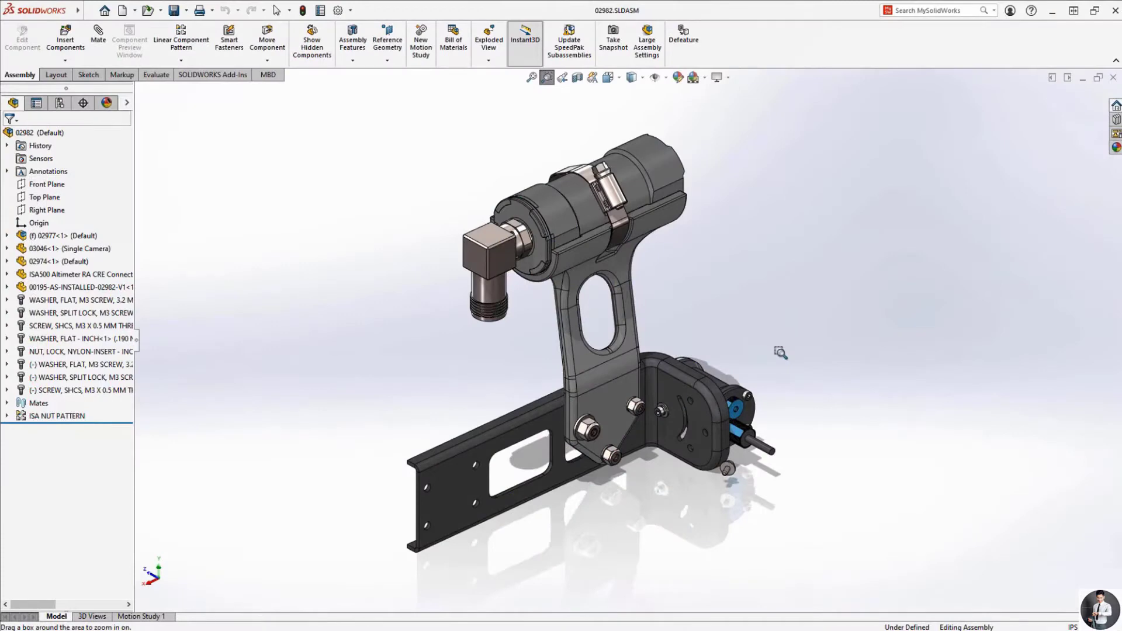
Zoom into the lower bracket and start a mate between the M3 washer and motor plate face
drag(781, 353, 550, 523)
key(Escape)
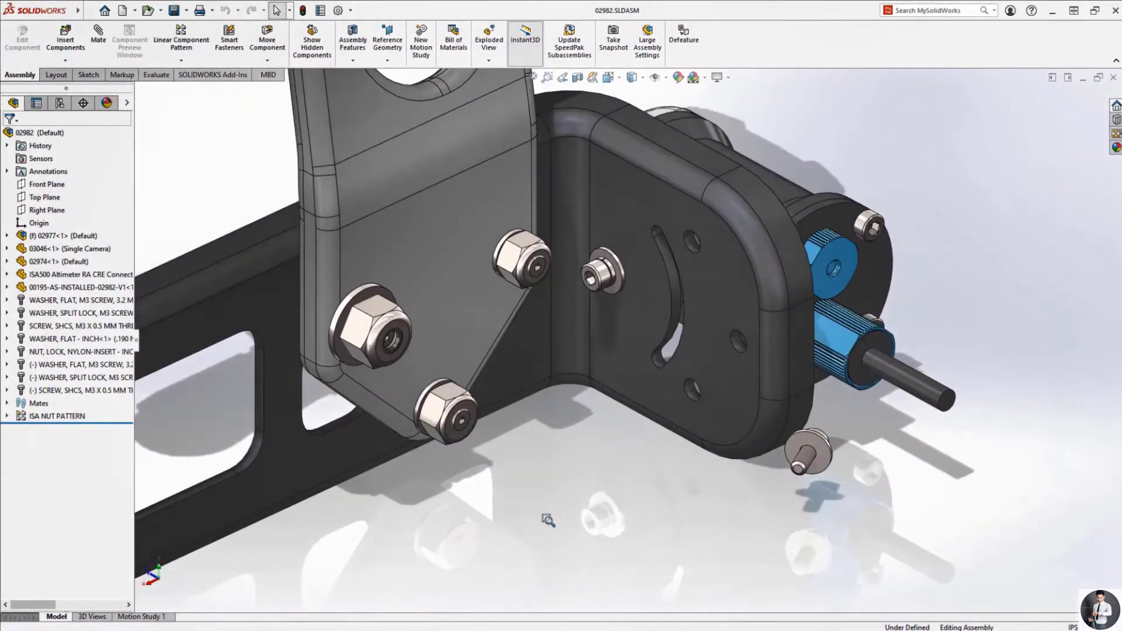
click(789, 450)
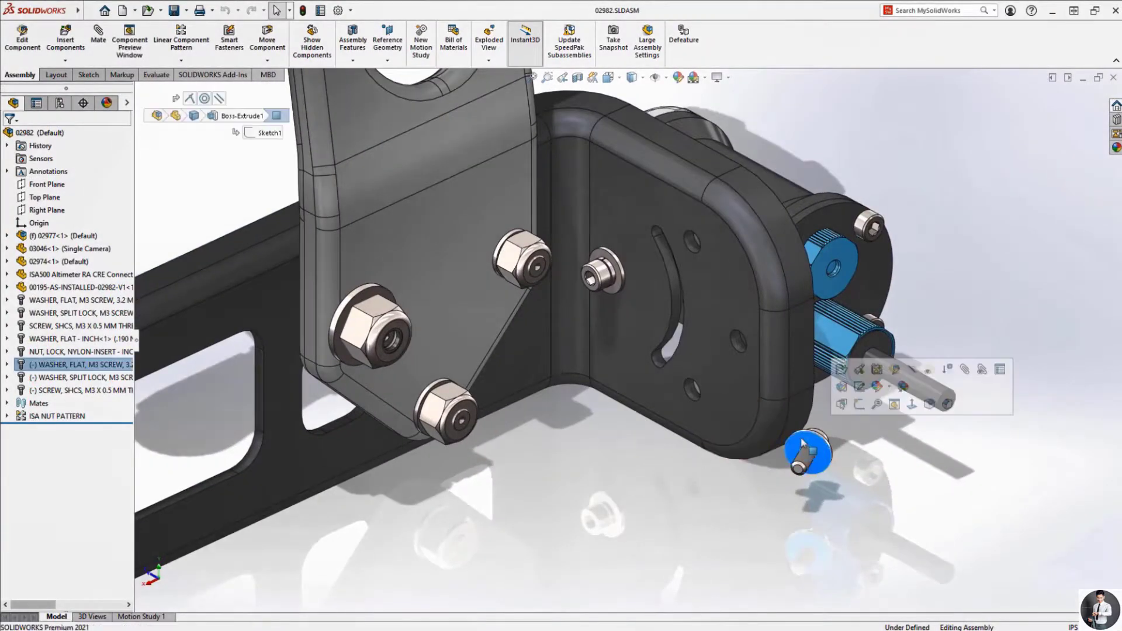
click(738, 408)
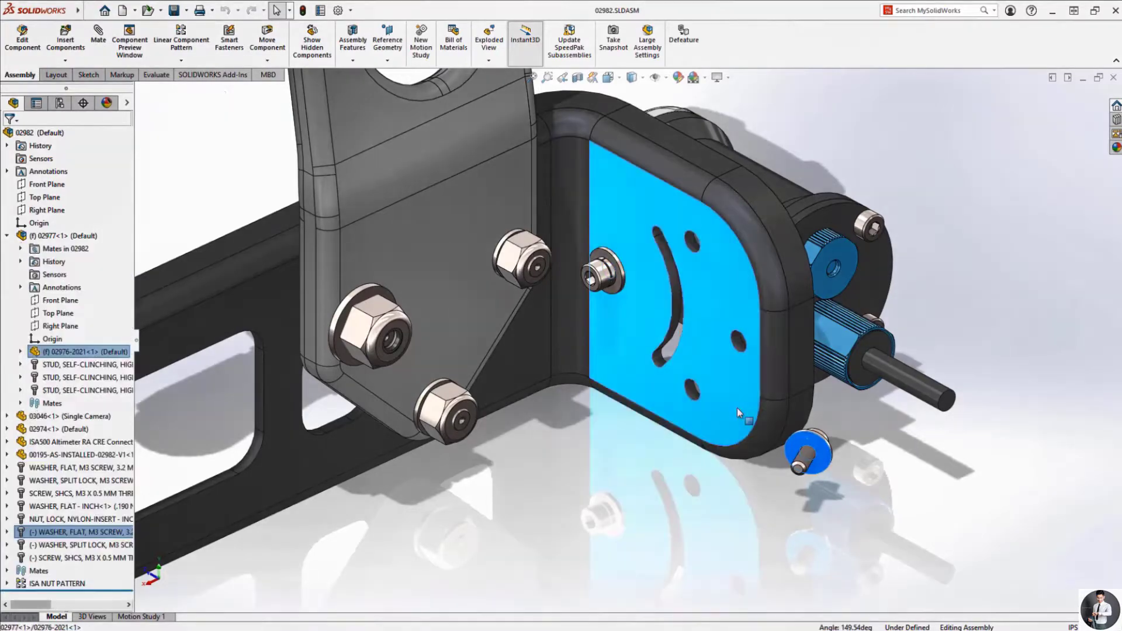
click(884, 341)
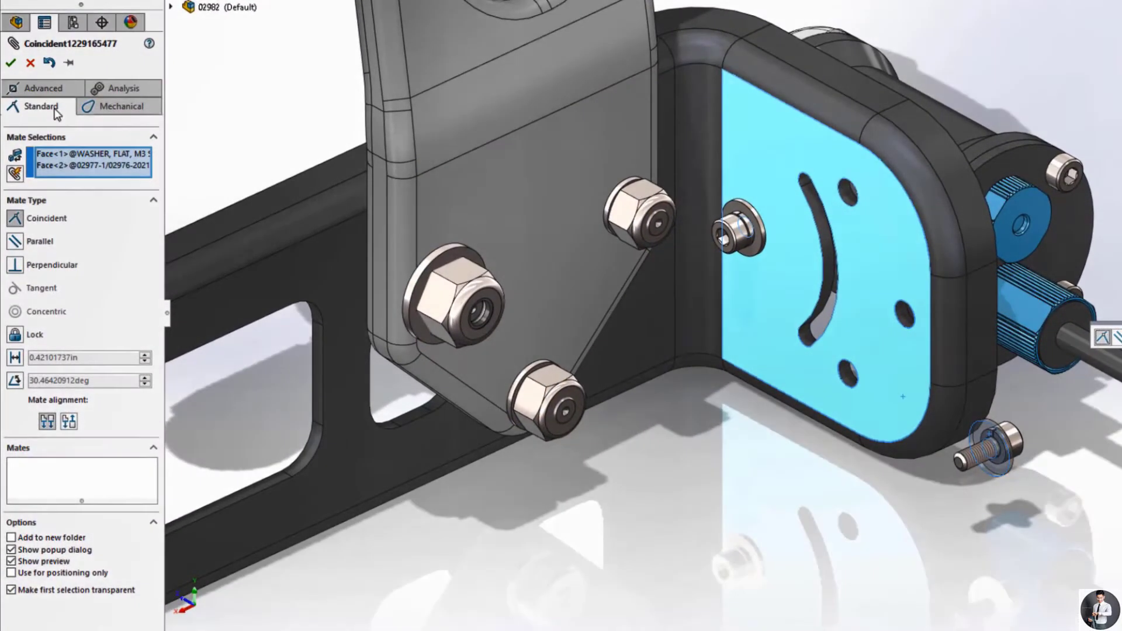
Browse the Mechanical, Advanced and Analysis mate types, then accept the coincident mate
click(120, 106)
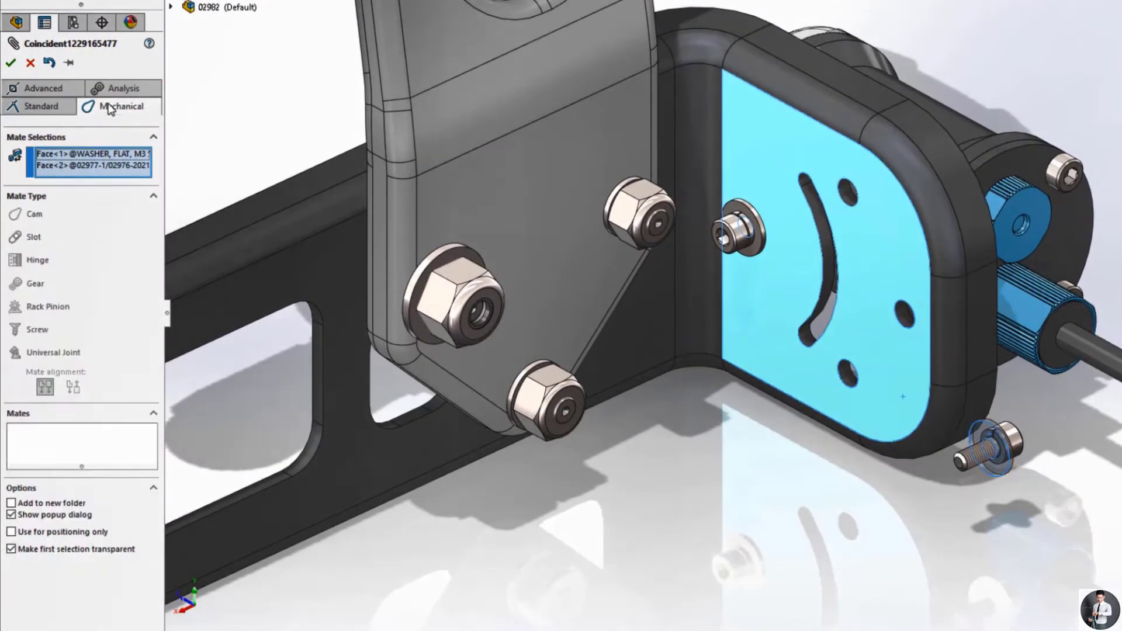
click(42, 88)
click(130, 107)
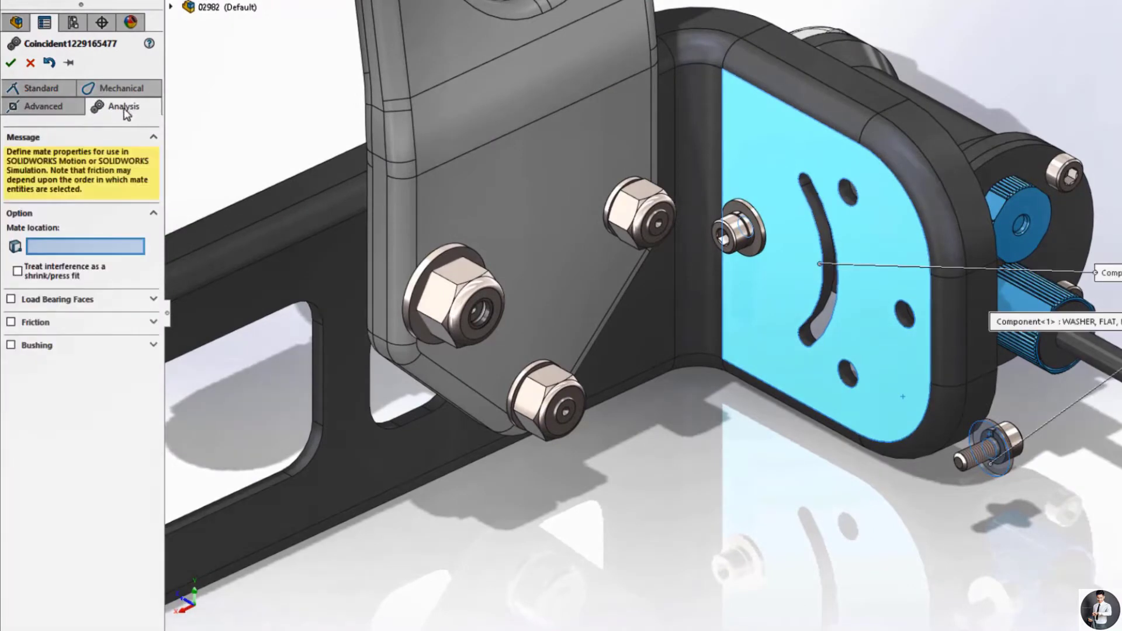
click(42, 88)
click(10, 63)
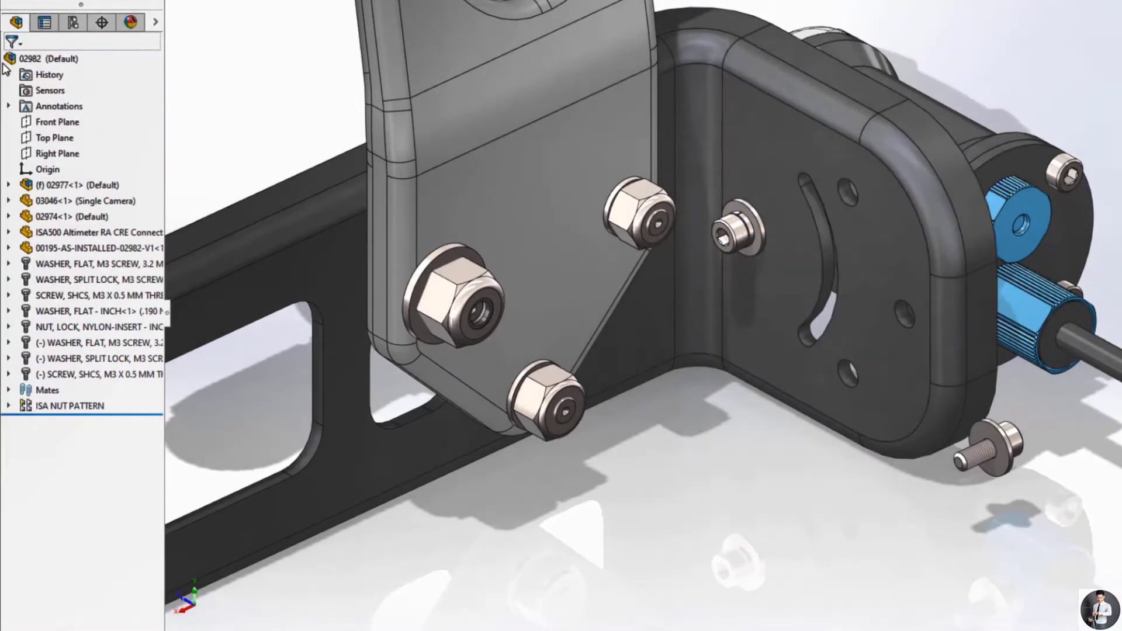
Flip the M3 washer's Coincident mate alignment, allowing mate alignments to be adjusted to avoid errors
click(8, 343)
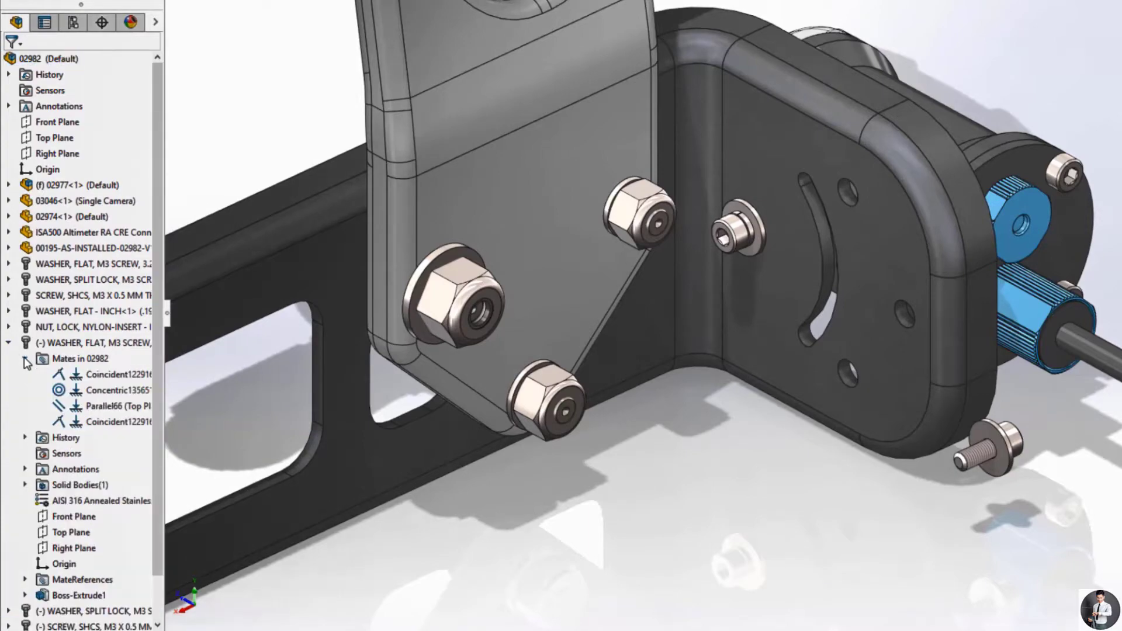
right_click(88, 422)
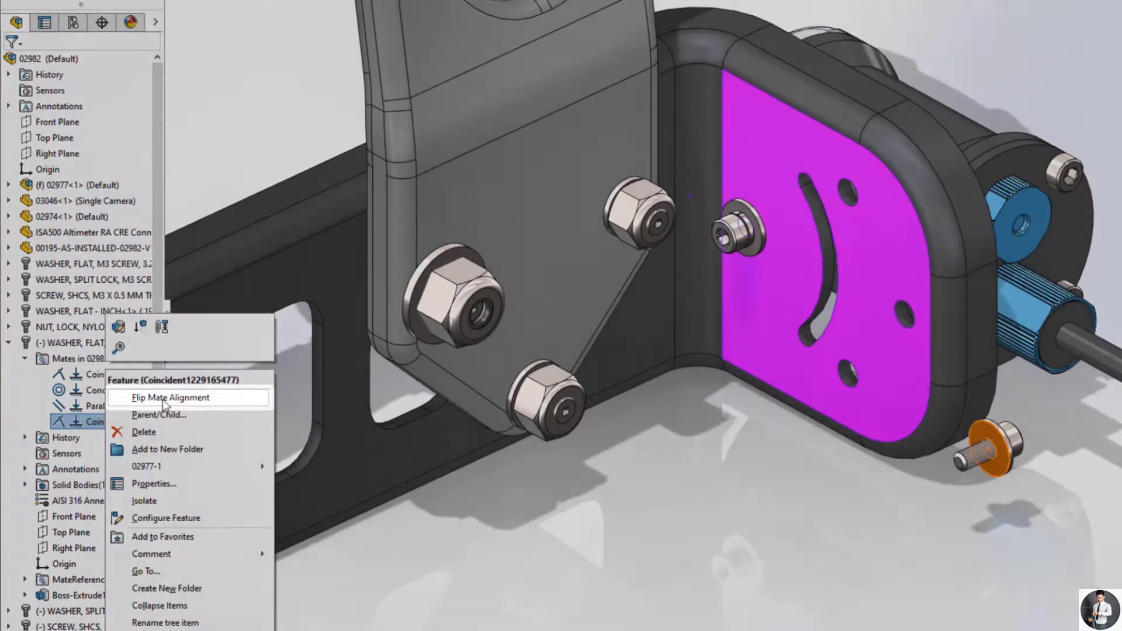
click(164, 398)
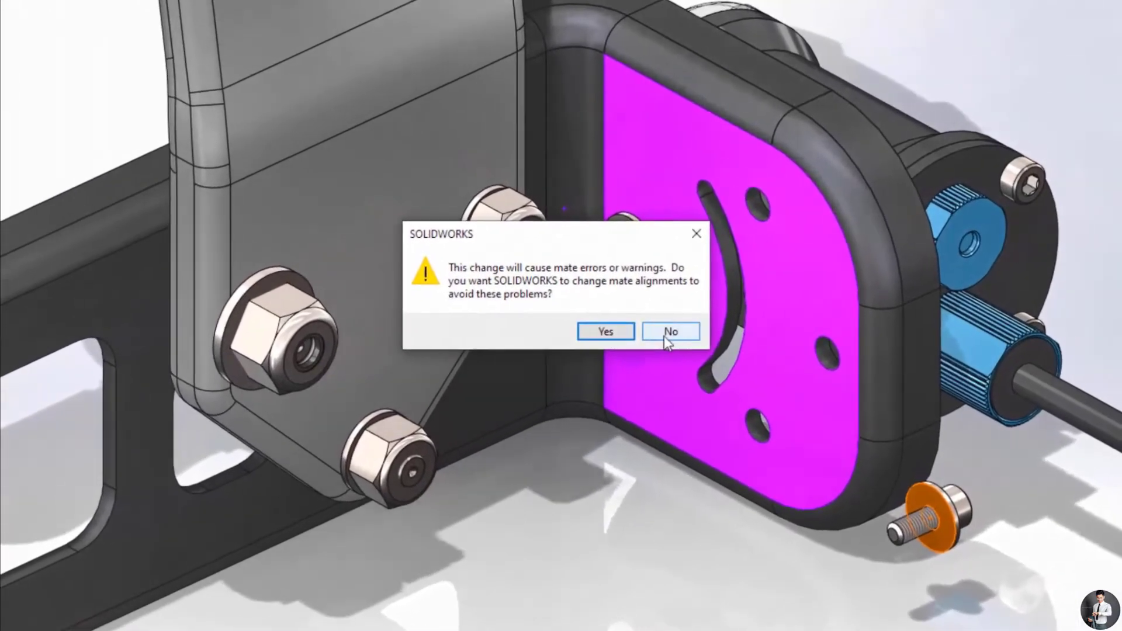
click(607, 338)
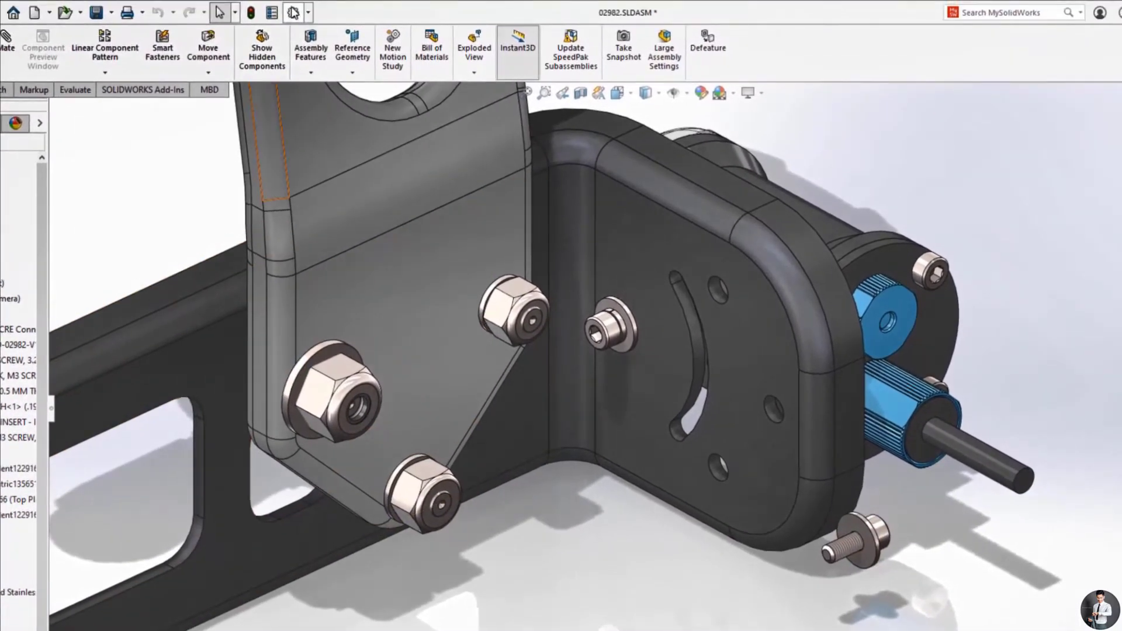
Set 'Change mate alignments on edit' to Always, then flip the washer's Coincident mate again
click(293, 11)
click(228, 249)
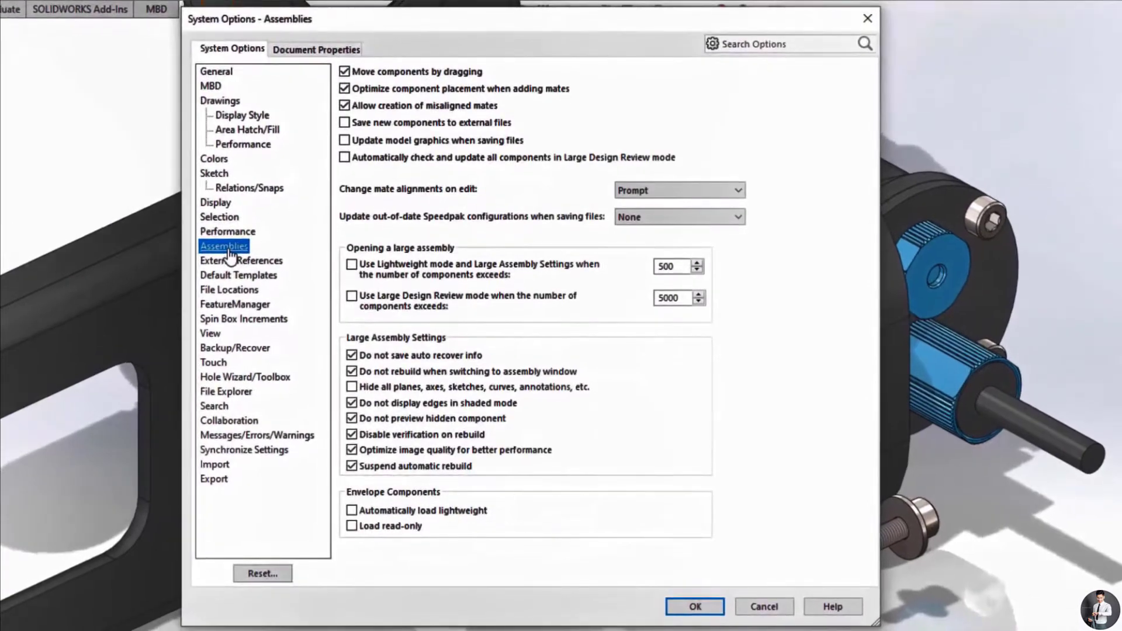
click(693, 189)
click(680, 203)
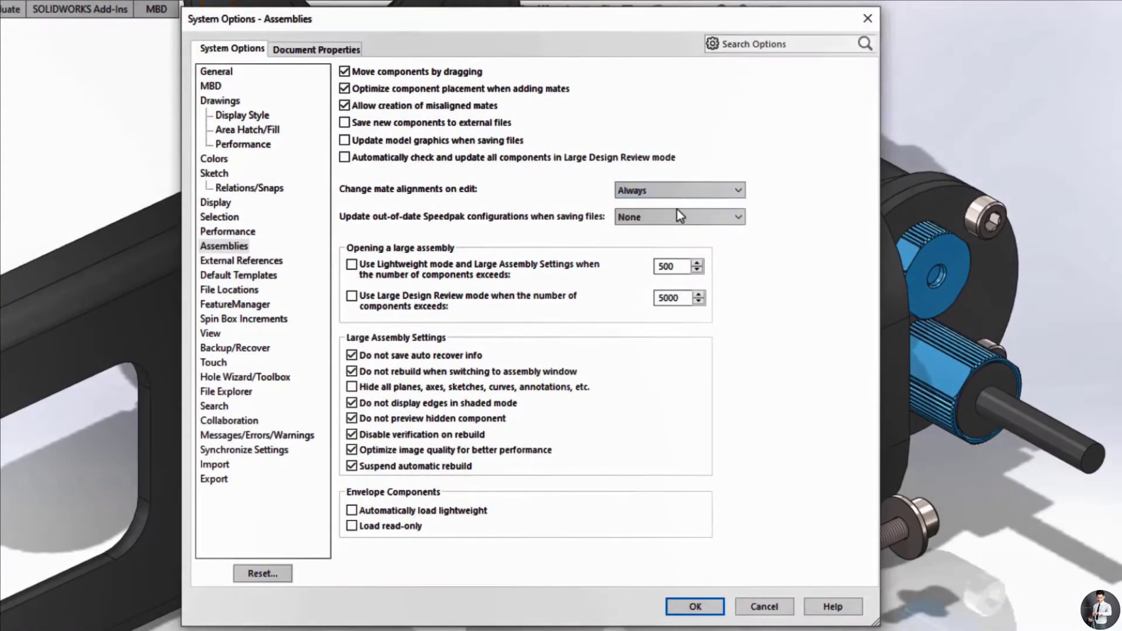
click(696, 606)
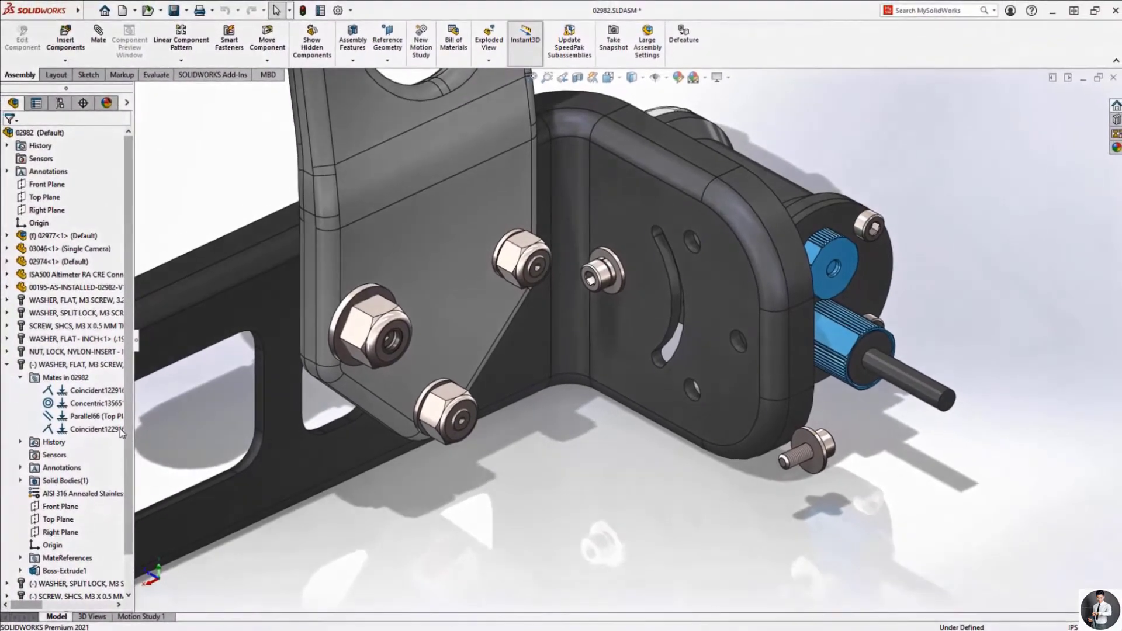
right_click(122, 432)
click(152, 413)
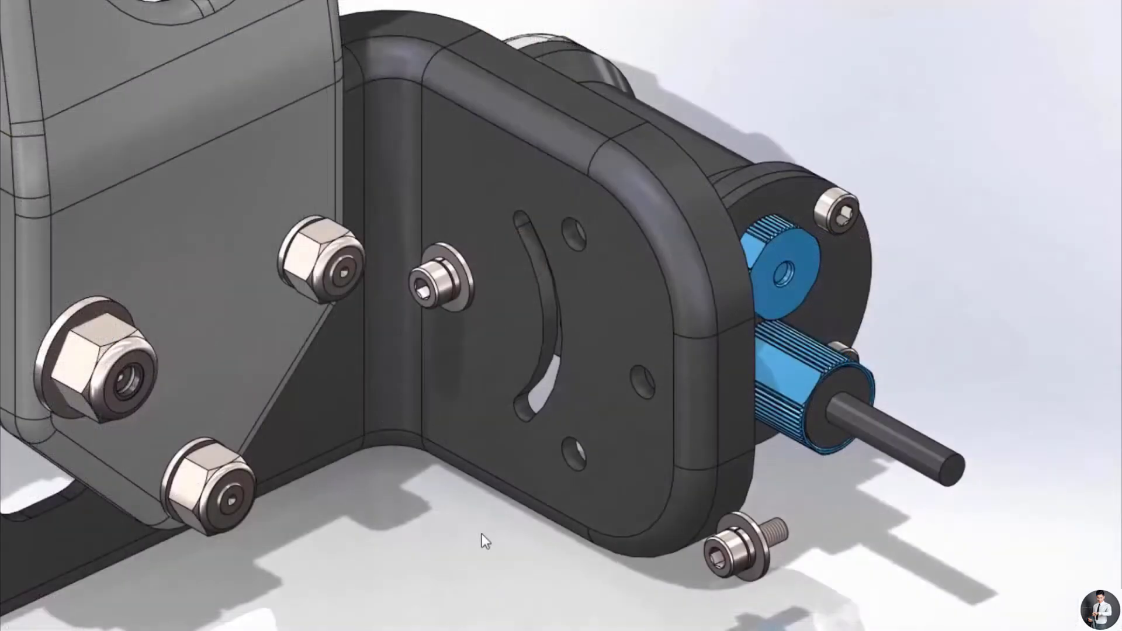
Slot-mate the second screw into the plate's curved slot, Center in Slot with rotation locked
click(773, 533)
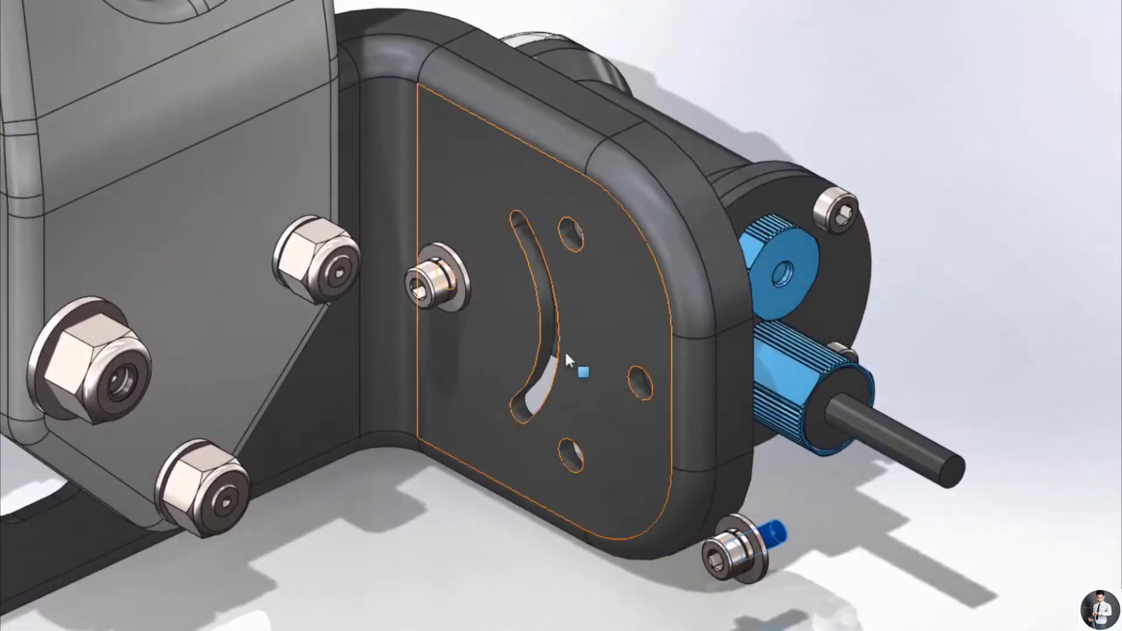
ctrl+click(547, 339)
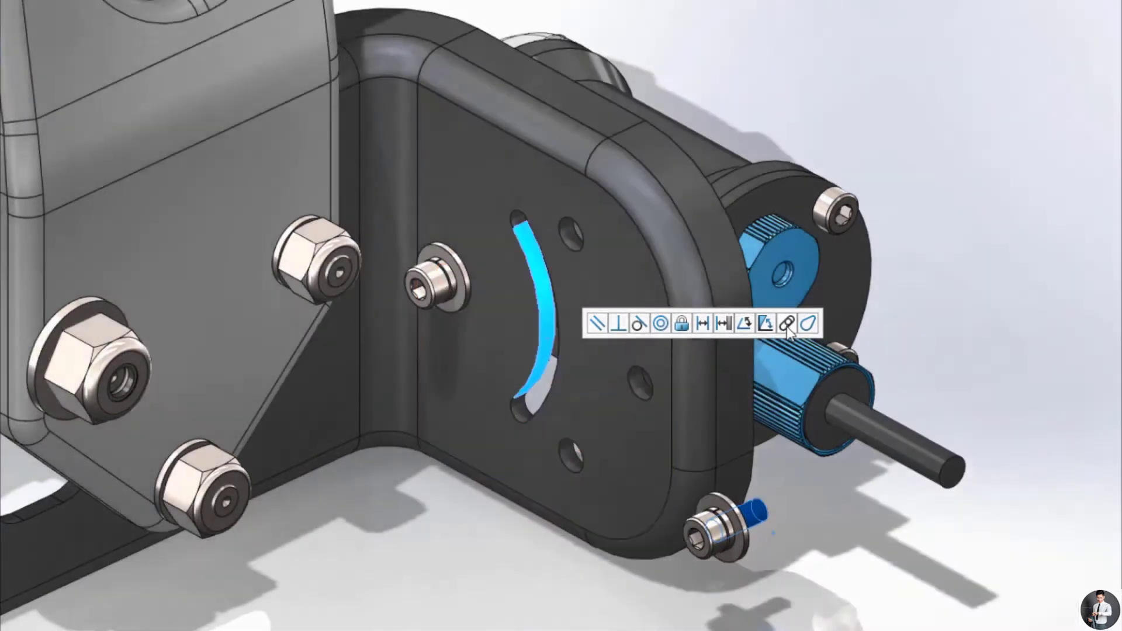
click(787, 326)
click(747, 349)
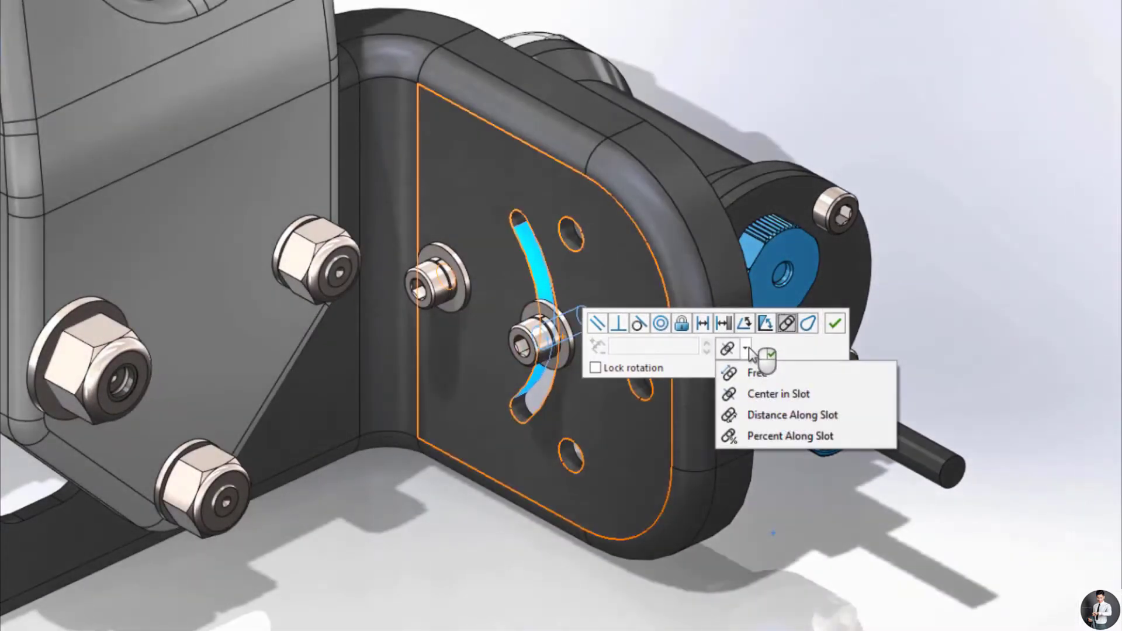
click(763, 395)
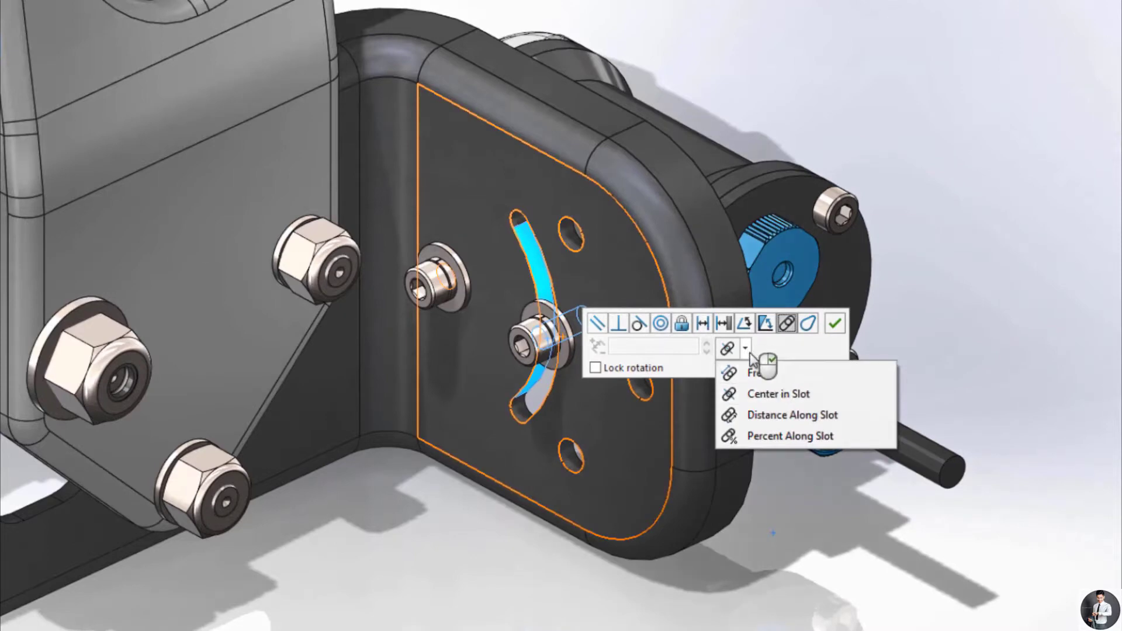
click(631, 368)
right_click(630, 372)
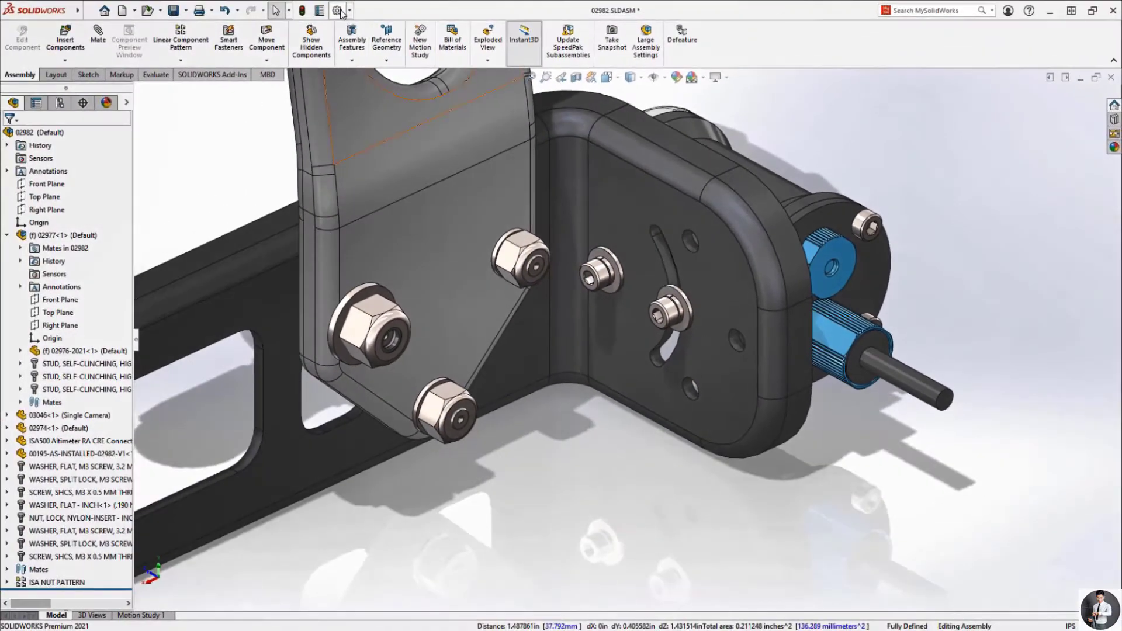
click(336, 8)
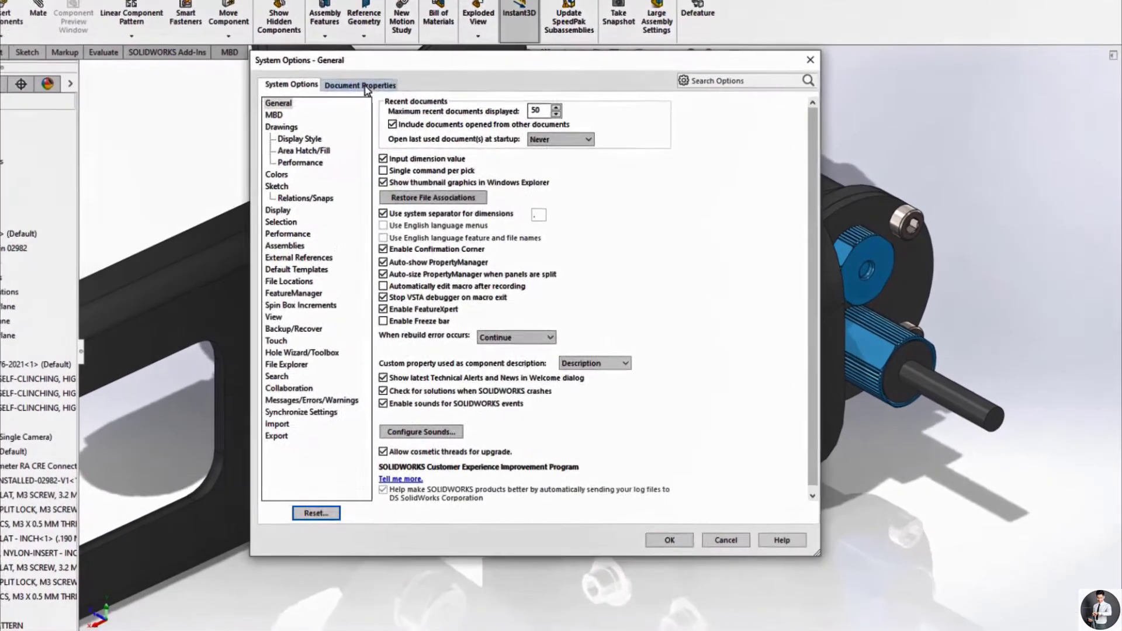
Set the Document Properties Mates default slot constraint to Center in Slot
click(383, 103)
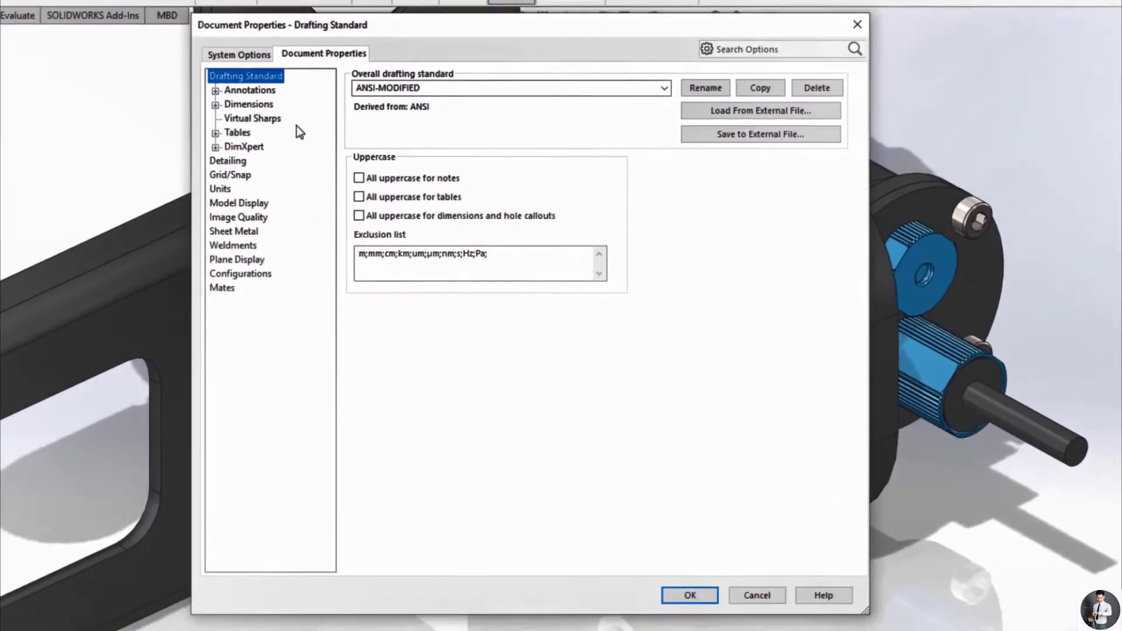
click(308, 279)
click(569, 206)
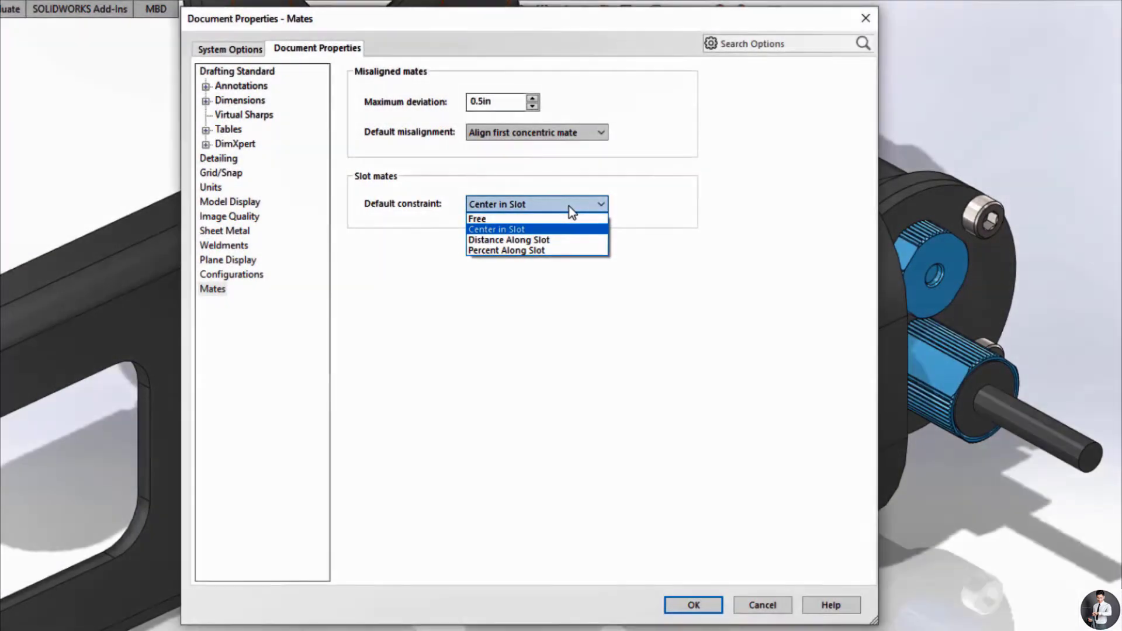
click(570, 206)
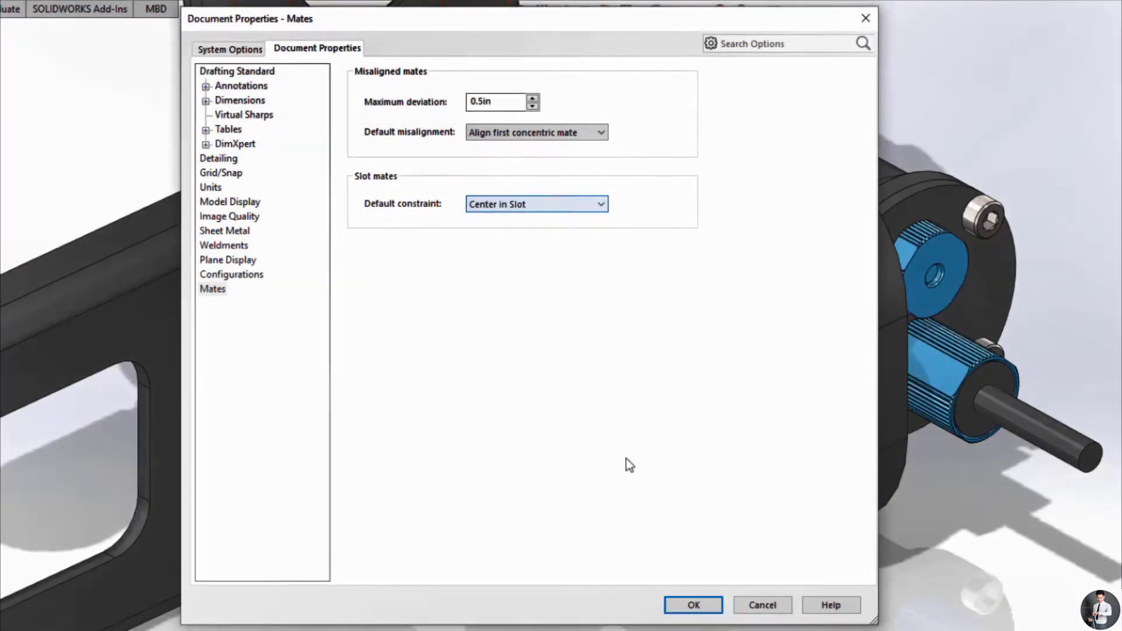
click(692, 607)
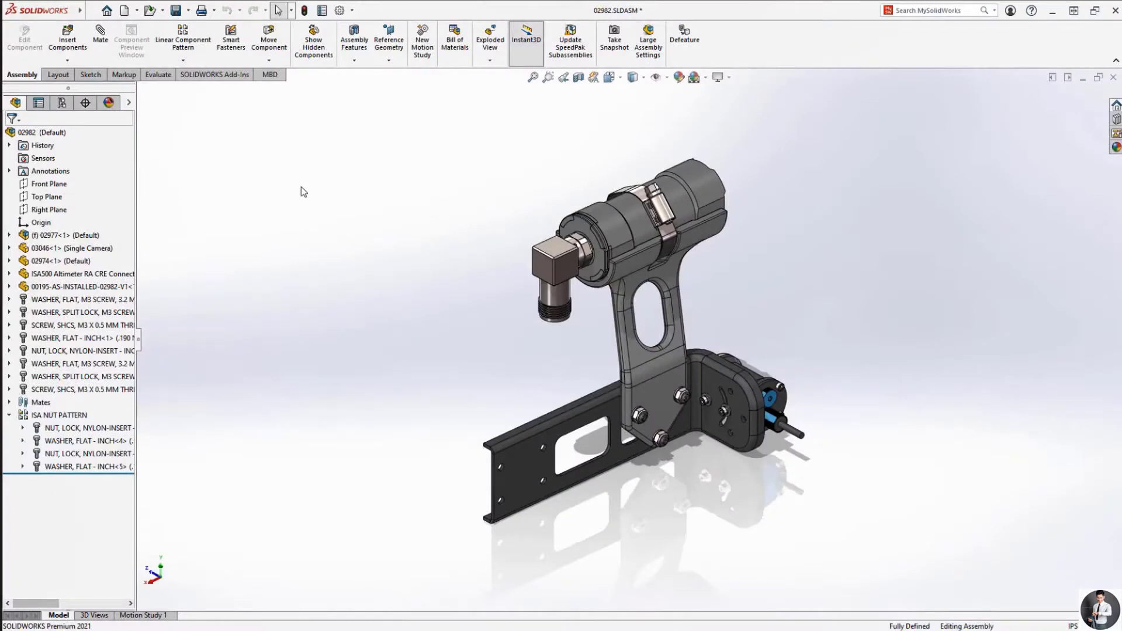
Calculate interferences in 02982, ignore the Fasteners folder clashes, and begin saving results
click(159, 75)
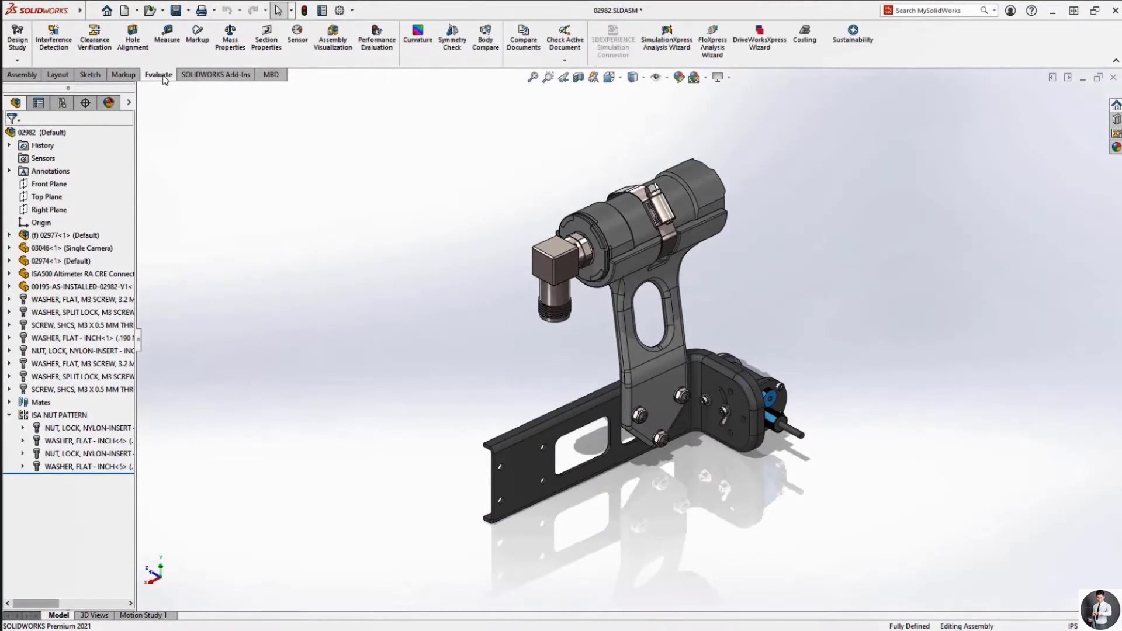
click(66, 49)
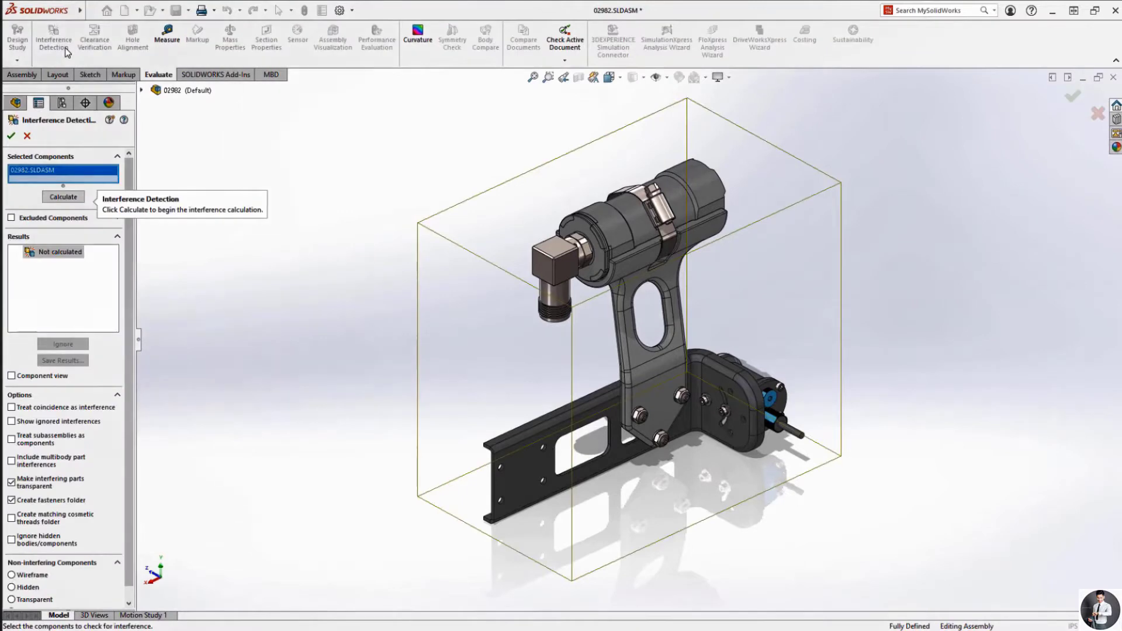
click(64, 192)
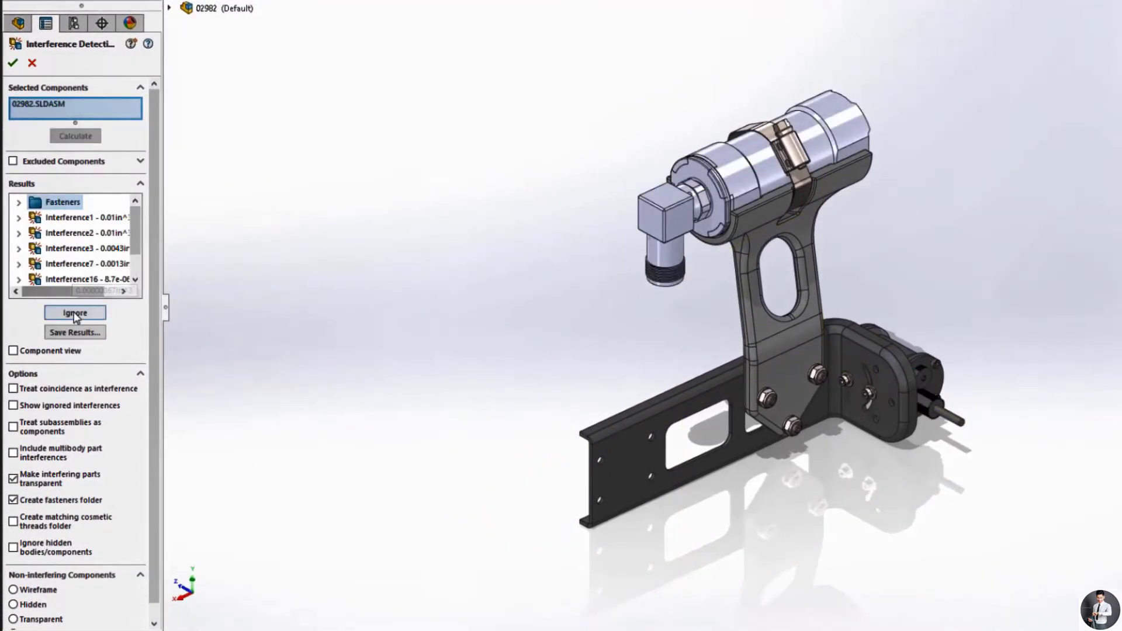
click(75, 316)
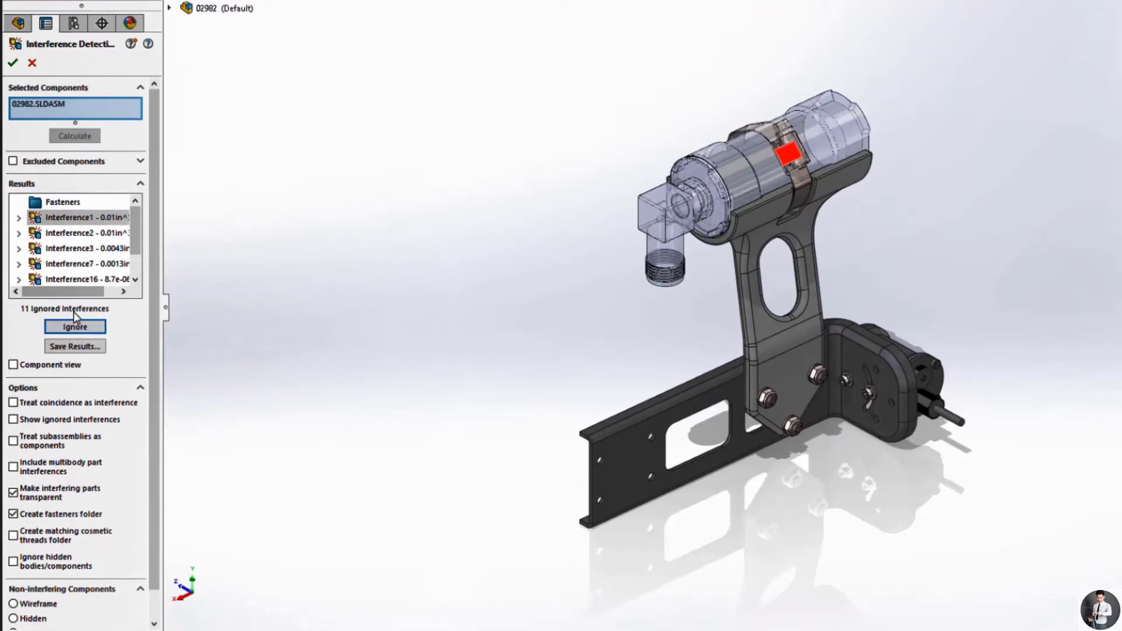
click(71, 348)
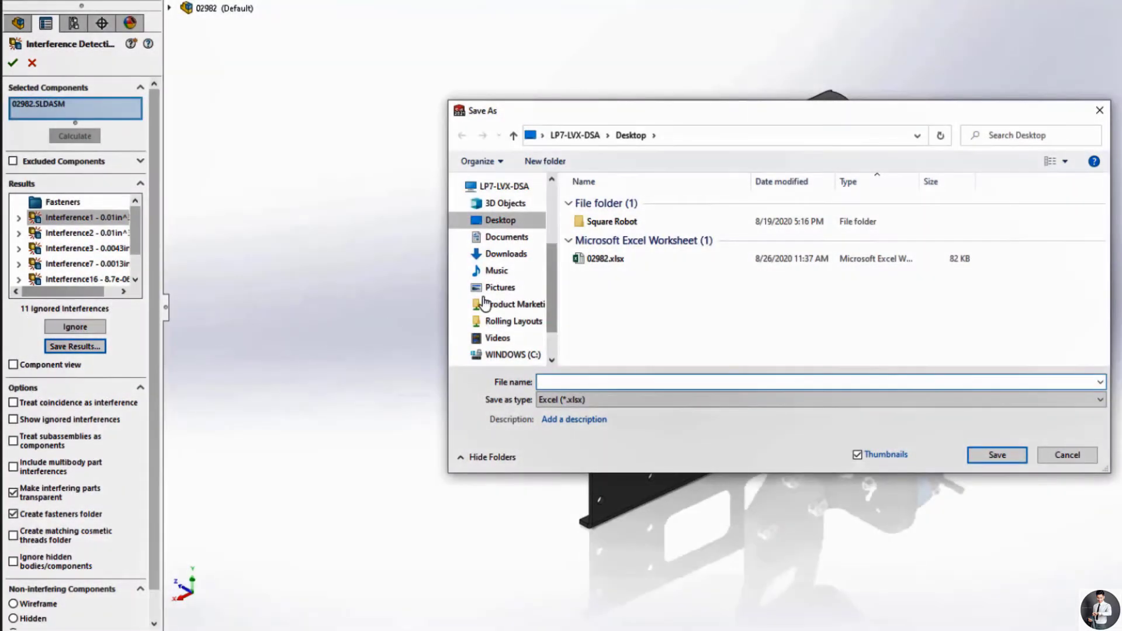
Save the interference results as 02982.xlsx on the Desktop, replacing the existing file
click(591, 258)
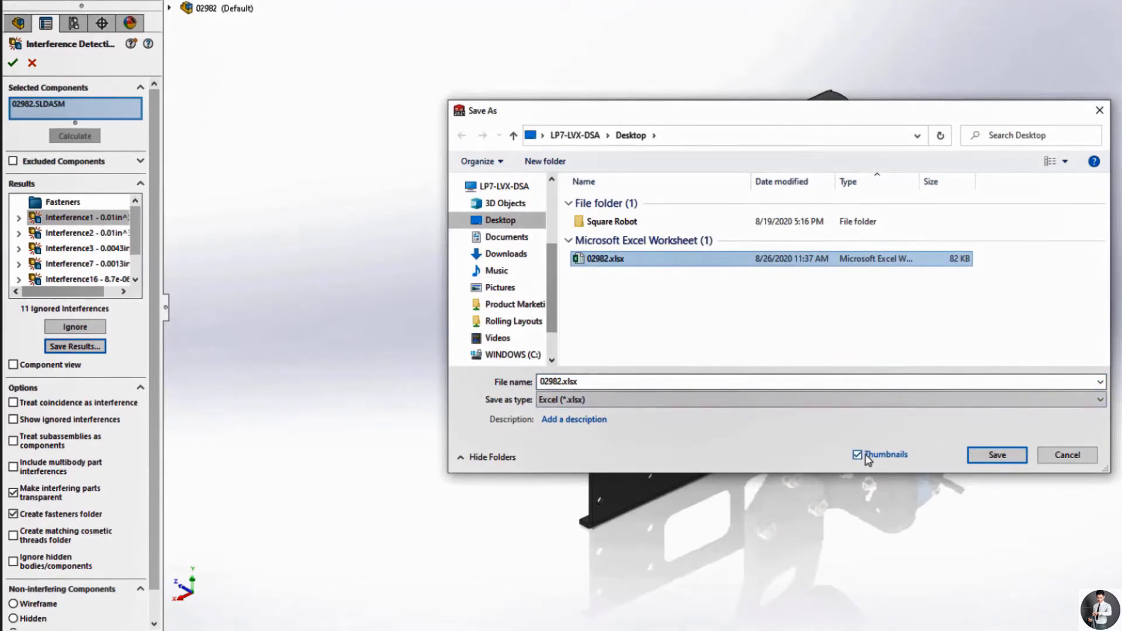
click(1003, 459)
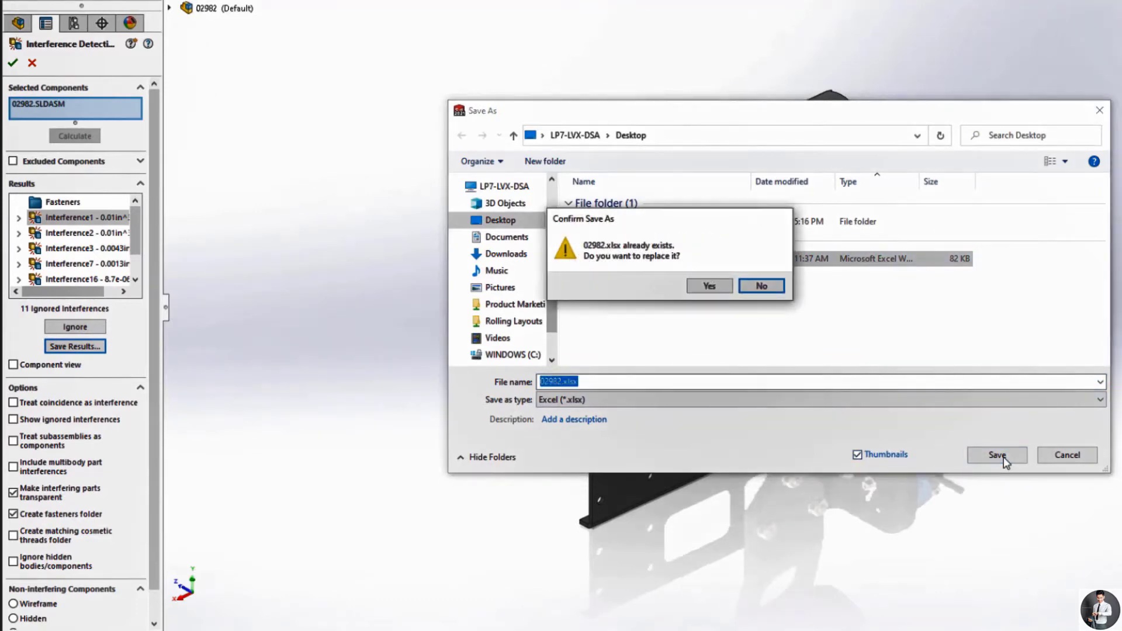
click(709, 286)
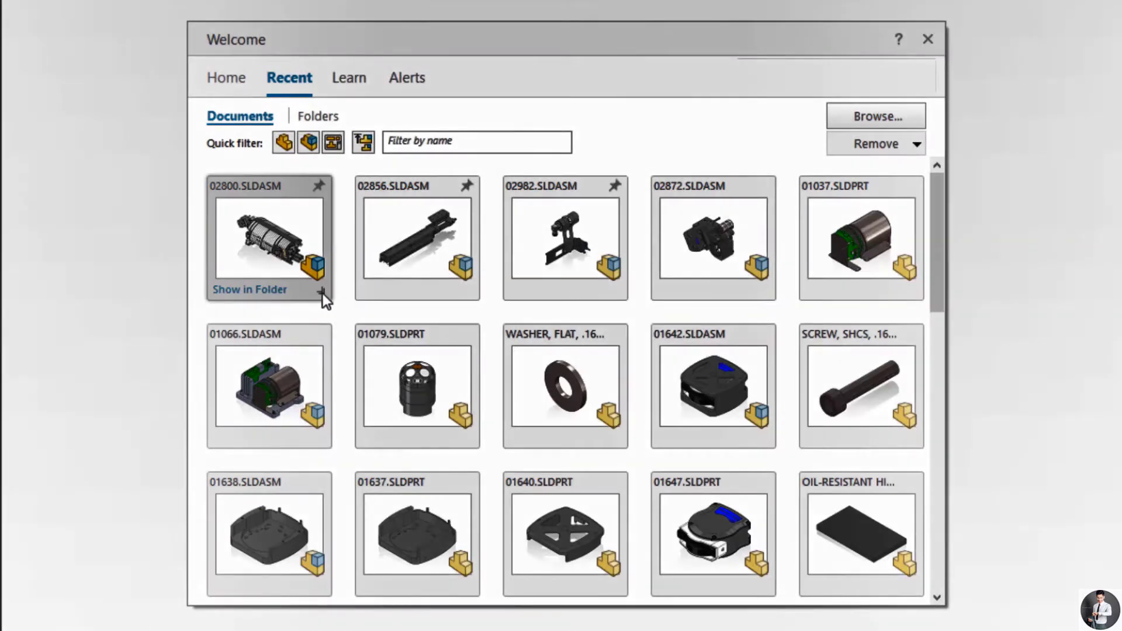
Open 02800.SLDASM from the Welcome dialog with Mode set to Lightweight
click(322, 291)
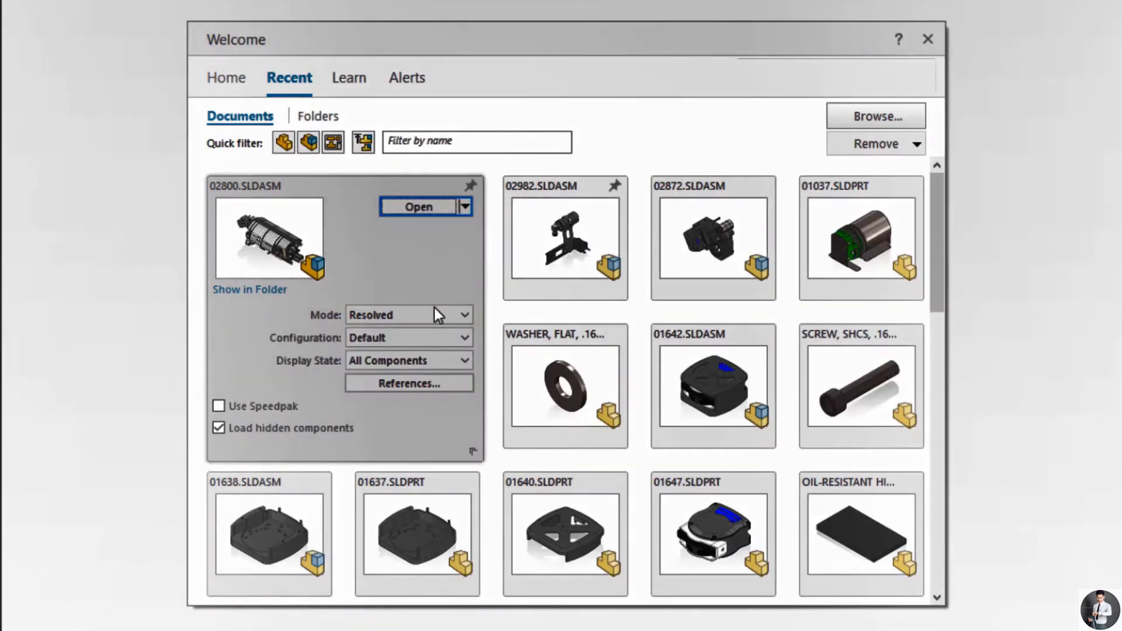
click(465, 314)
click(451, 340)
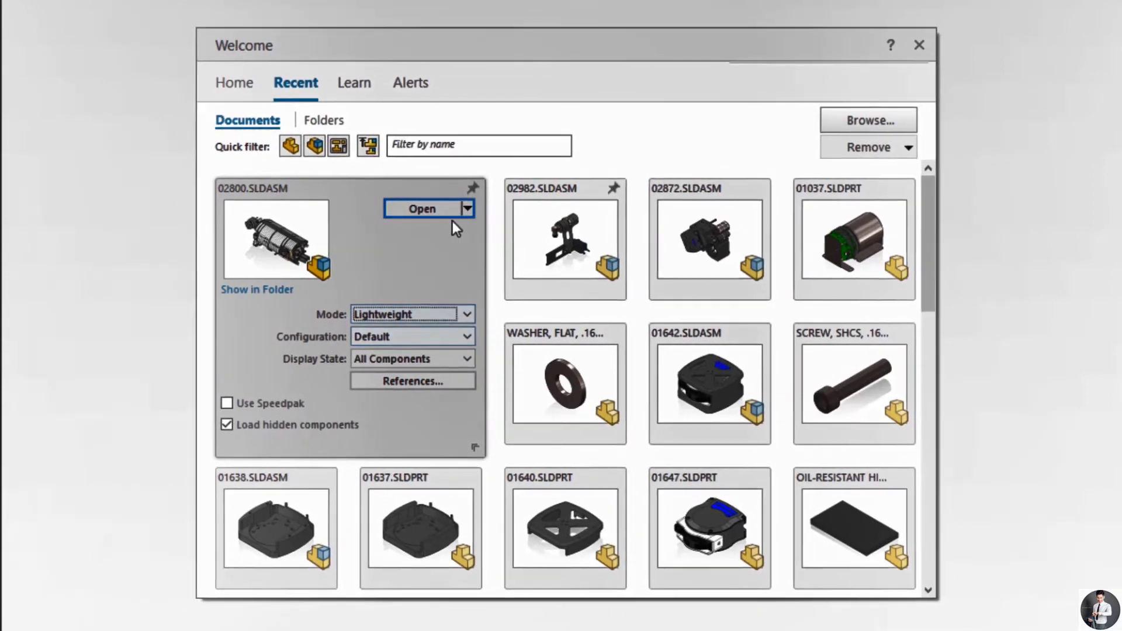
click(450, 212)
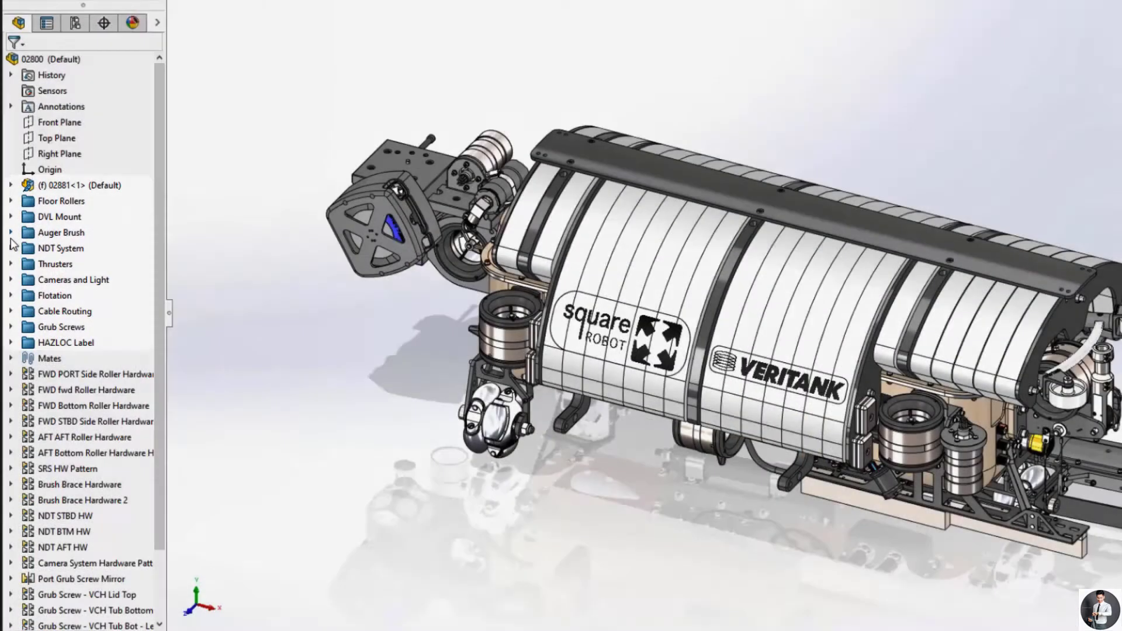
Expand Auger Brush, the 02856 subassembly, Brushroll and 02756 to inspect their components
click(11, 233)
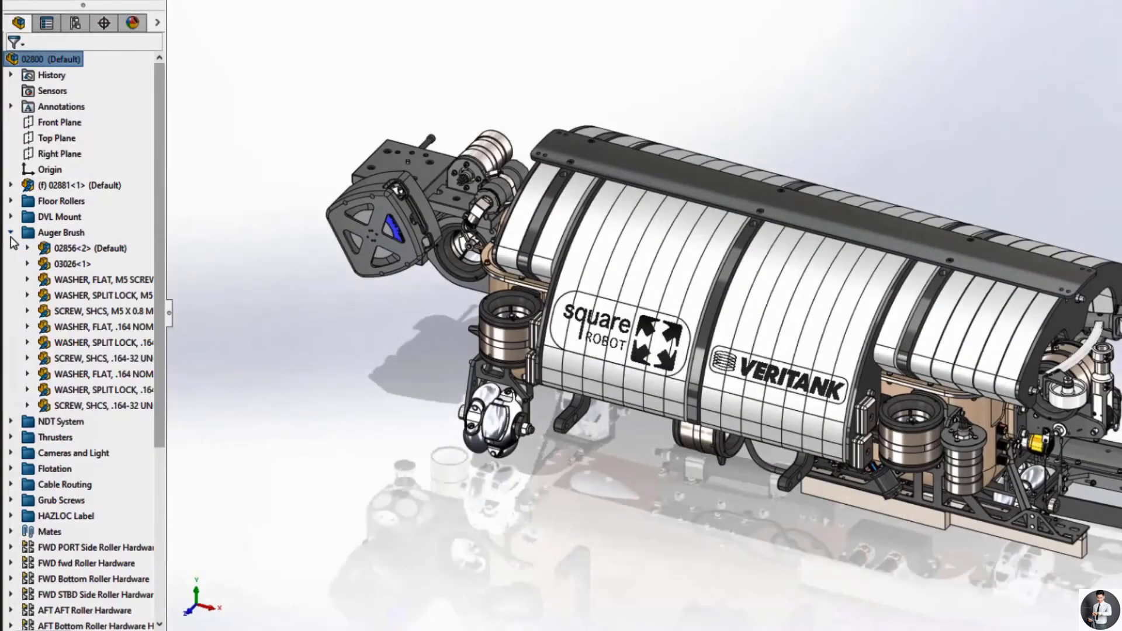
click(26, 248)
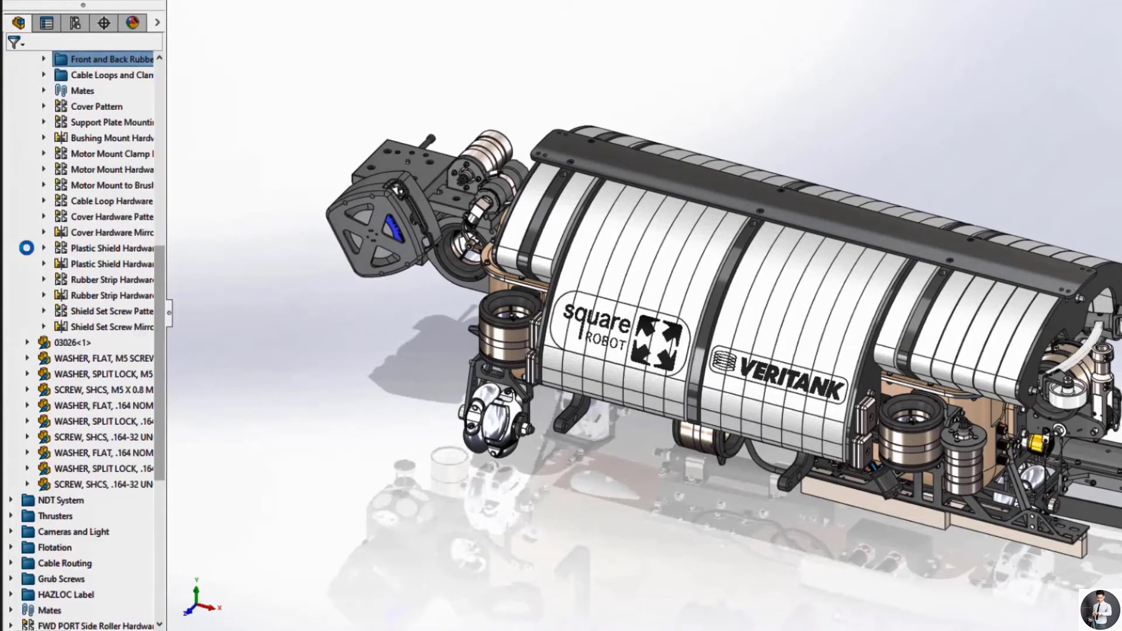
scroll(29, 252, up, 4)
scroll(29, 251, up, 3)
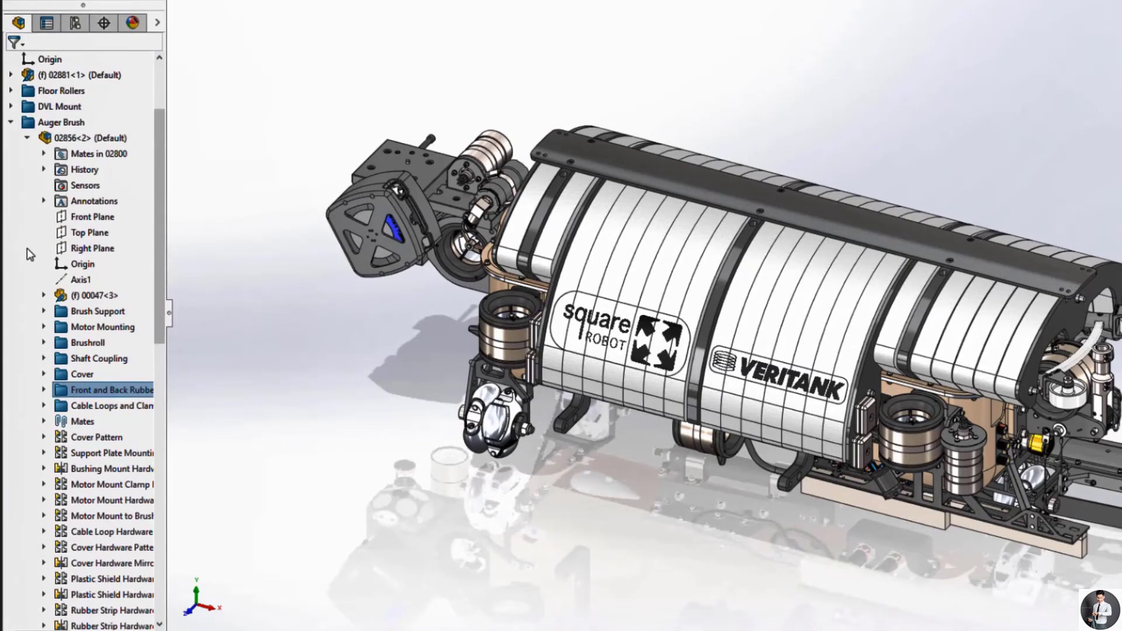
click(45, 343)
click(60, 359)
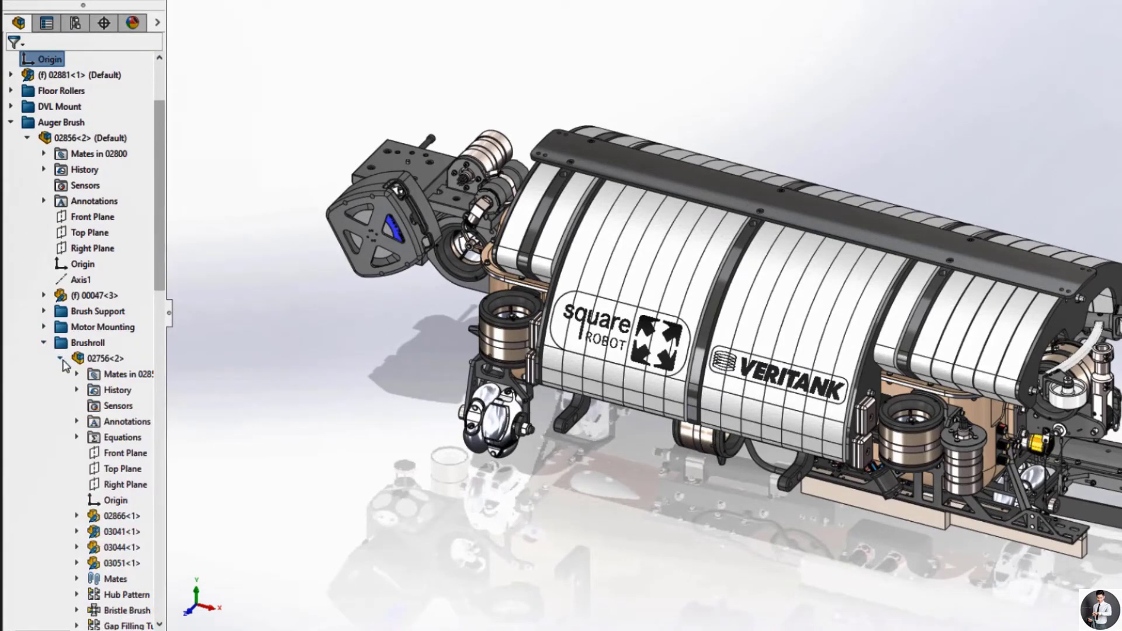
click(61, 358)
click(27, 138)
Open the 02856 subassembly on its own and inspect its Brushroll and 03041 contents
click(88, 138)
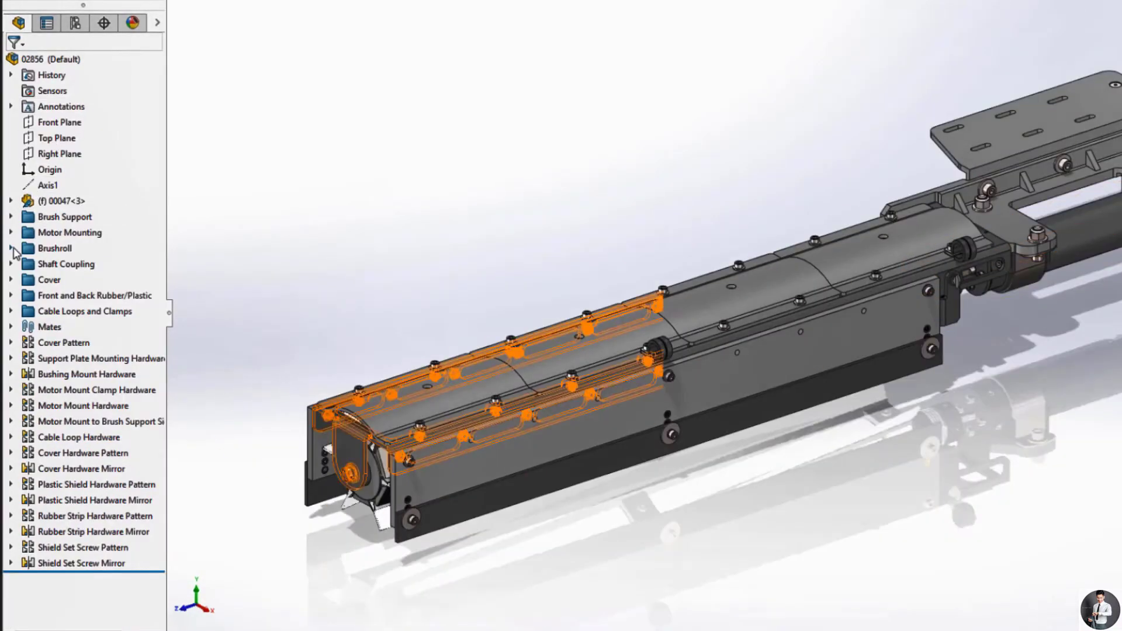
click(26, 264)
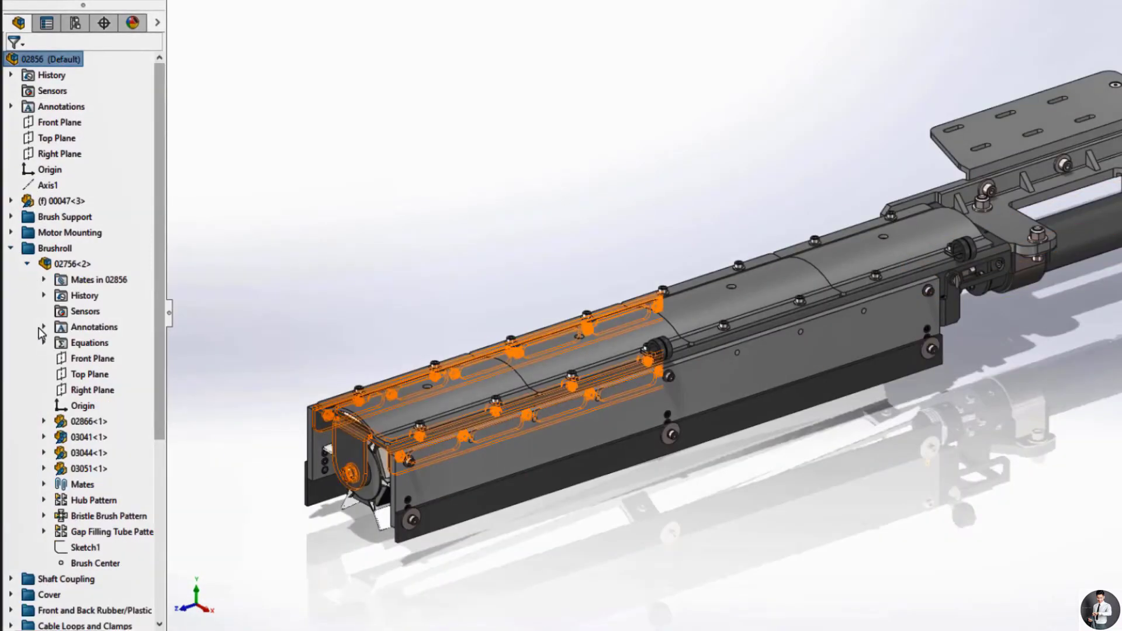
click(43, 437)
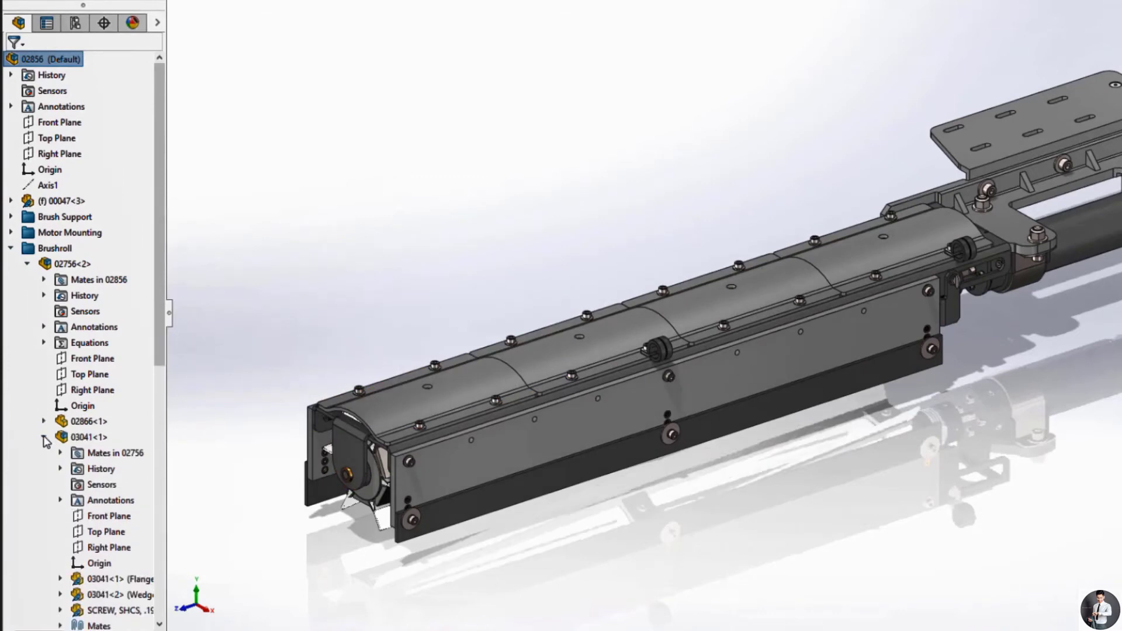
click(43, 438)
click(27, 264)
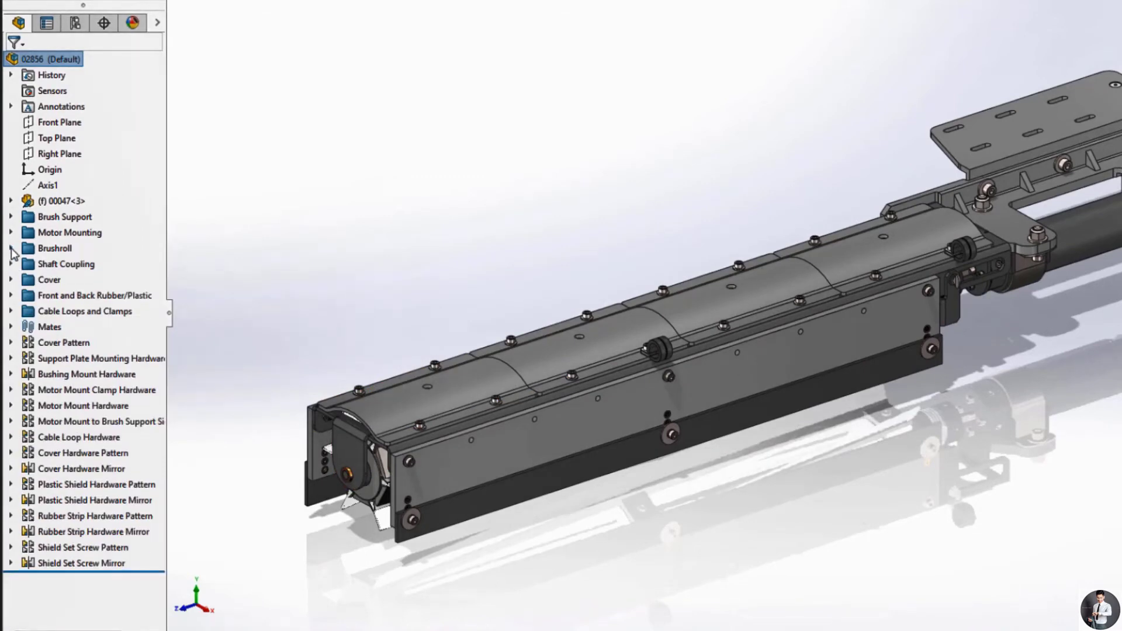
click(75, 23)
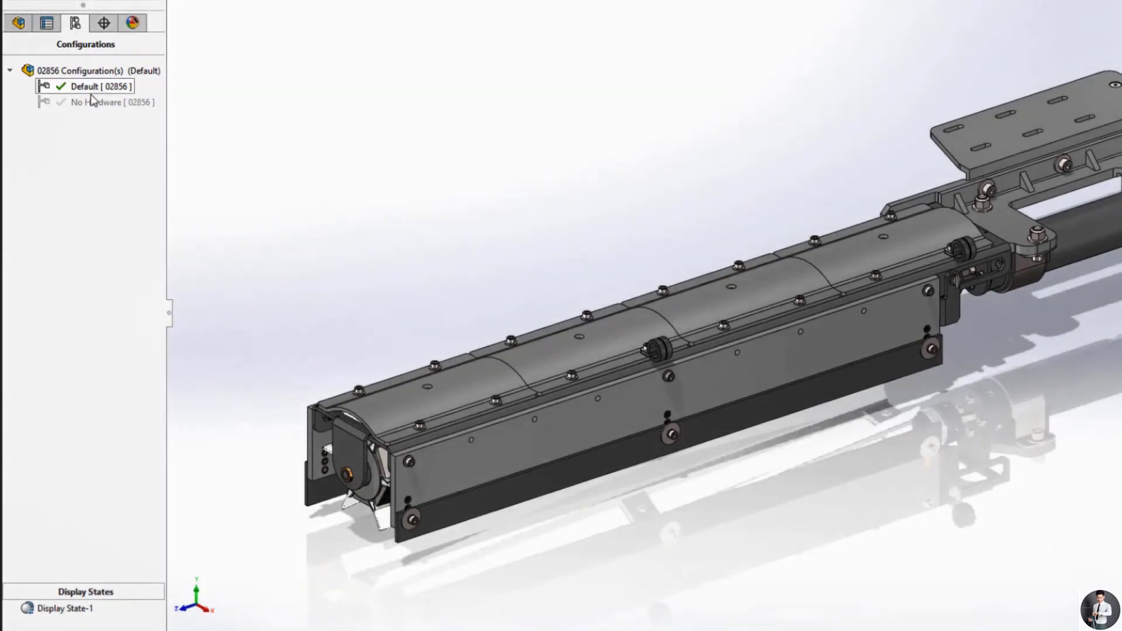
Switch 02856 to No Hardware and back to Default, then resolve its lightweight components
double_click(92, 101)
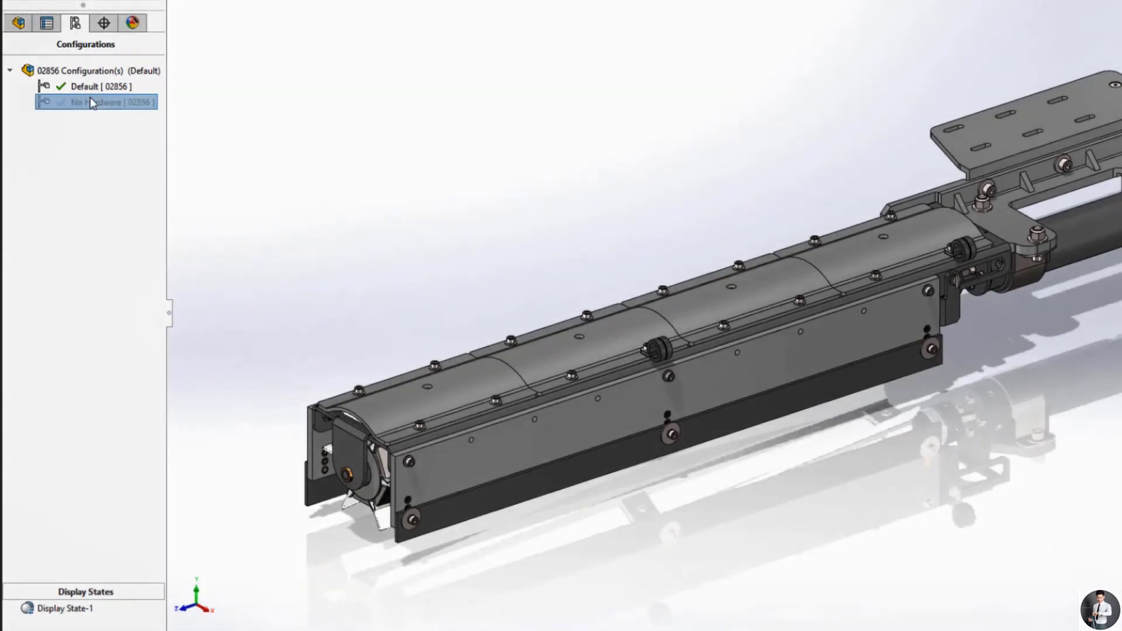
double_click(92, 87)
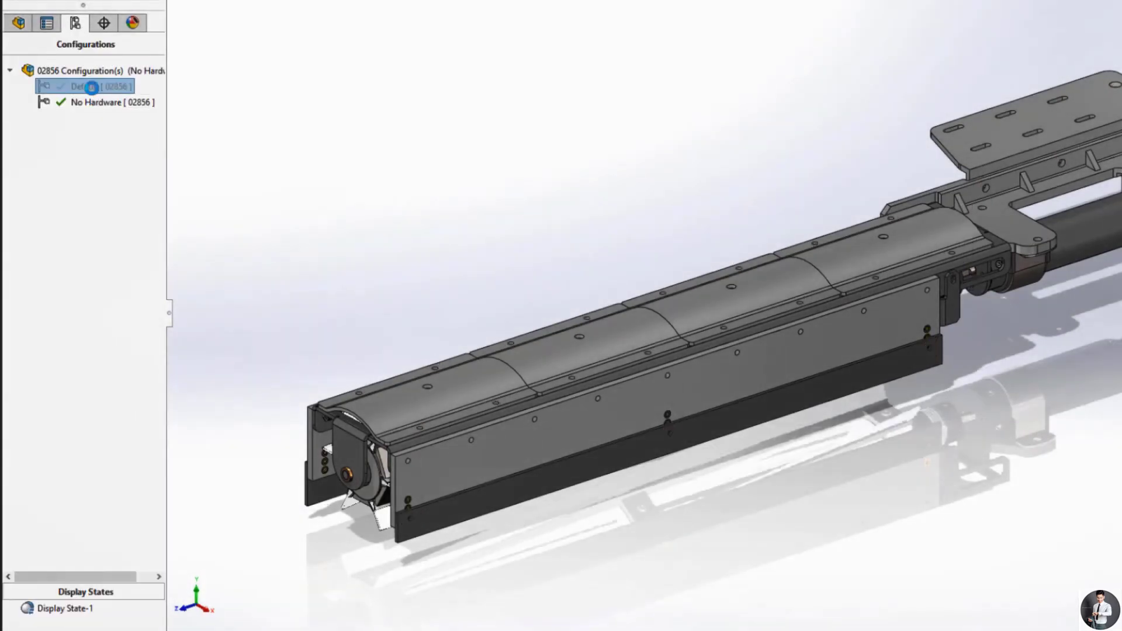
click(19, 23)
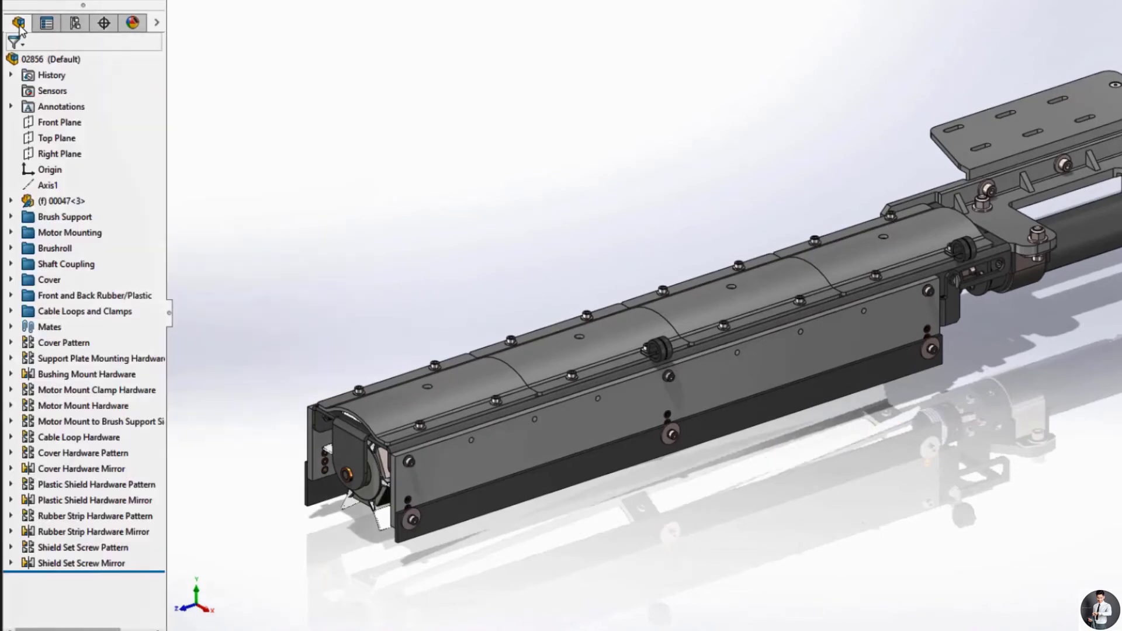
right_click(49, 59)
click(127, 259)
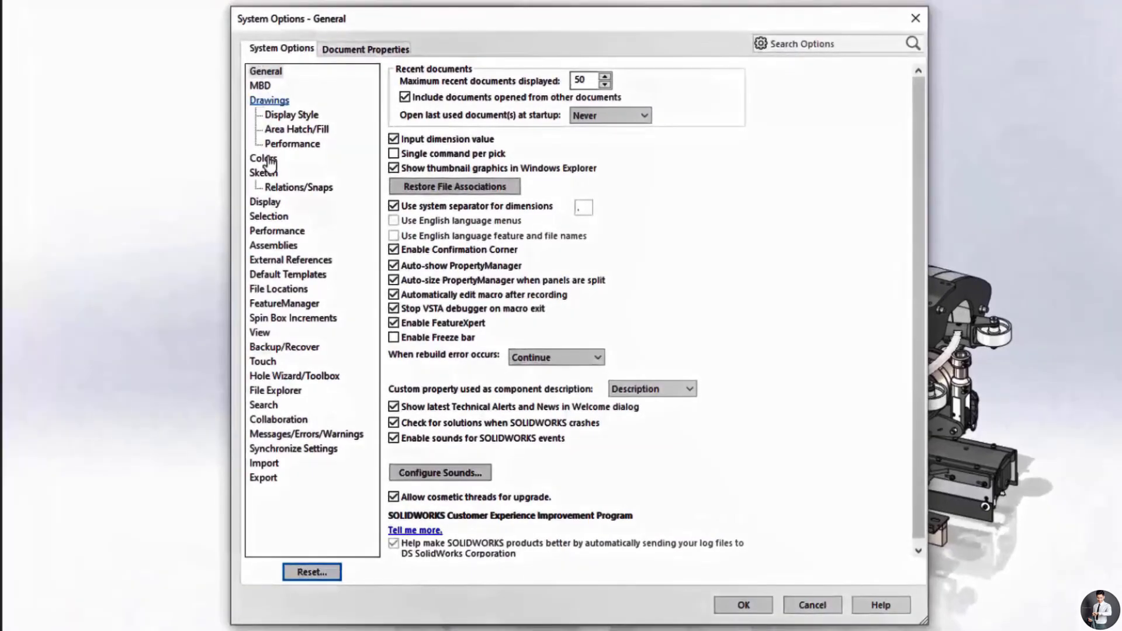
Show the Performance page of System Options, with lightweight loading and enhanced graphics performance settings
click(279, 231)
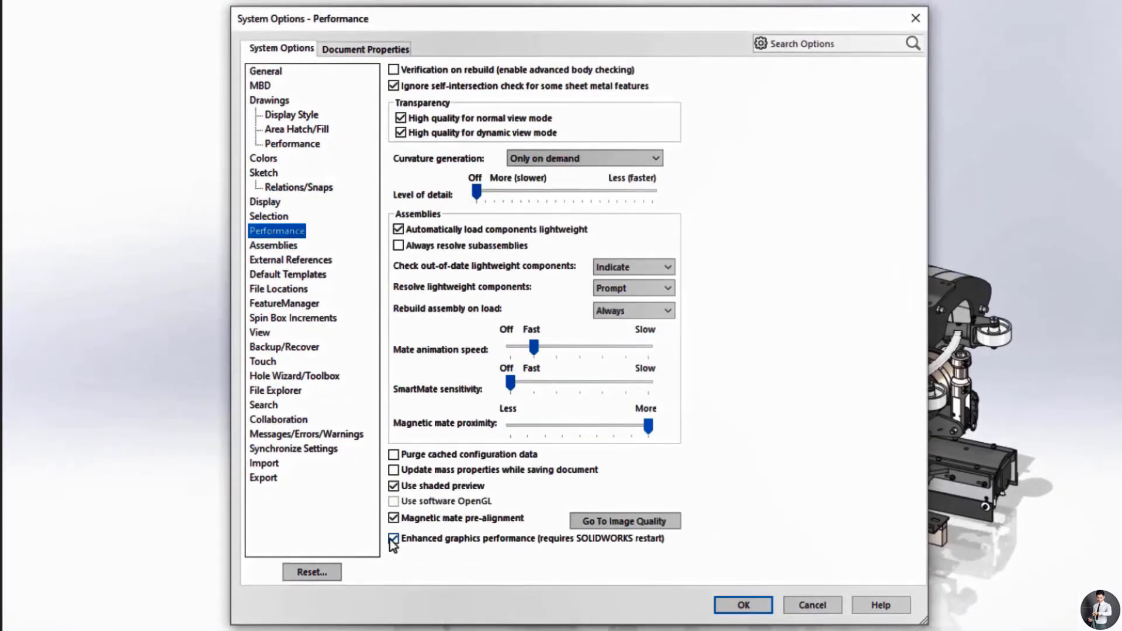